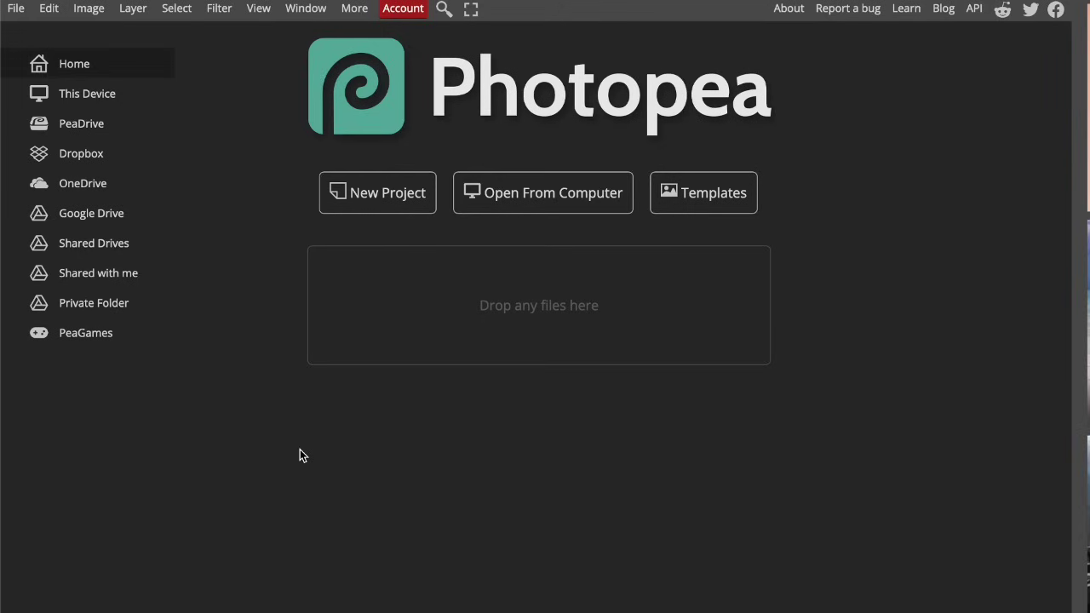
# - Create a blank A4 document (21 × 29.7 cm, 300 DPI) from the Print presets
pyautogui.click(389, 193)
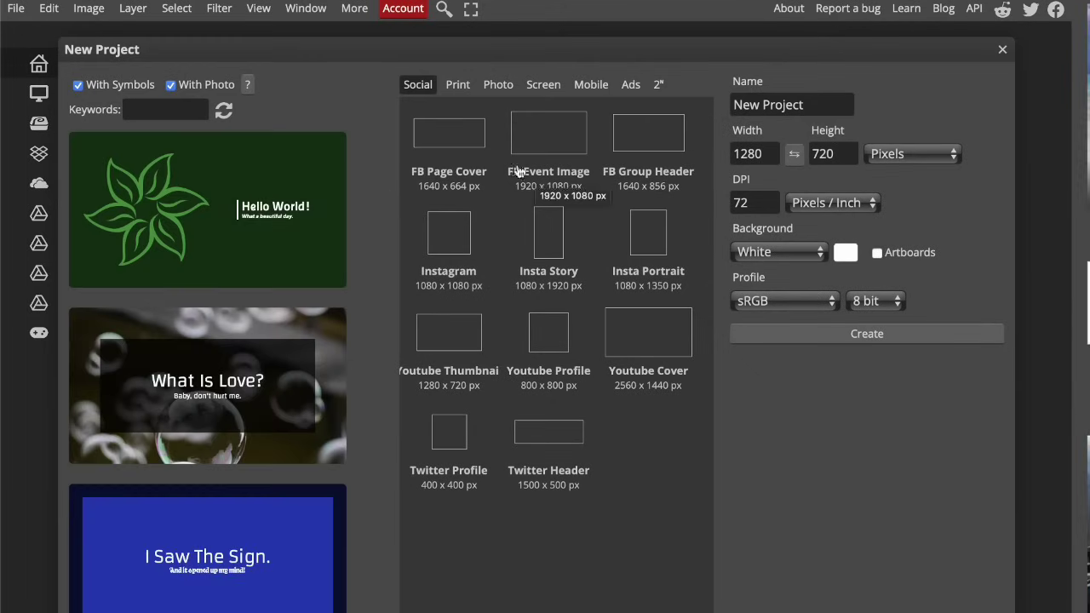
pyautogui.click(458, 85)
pyautogui.click(542, 140)
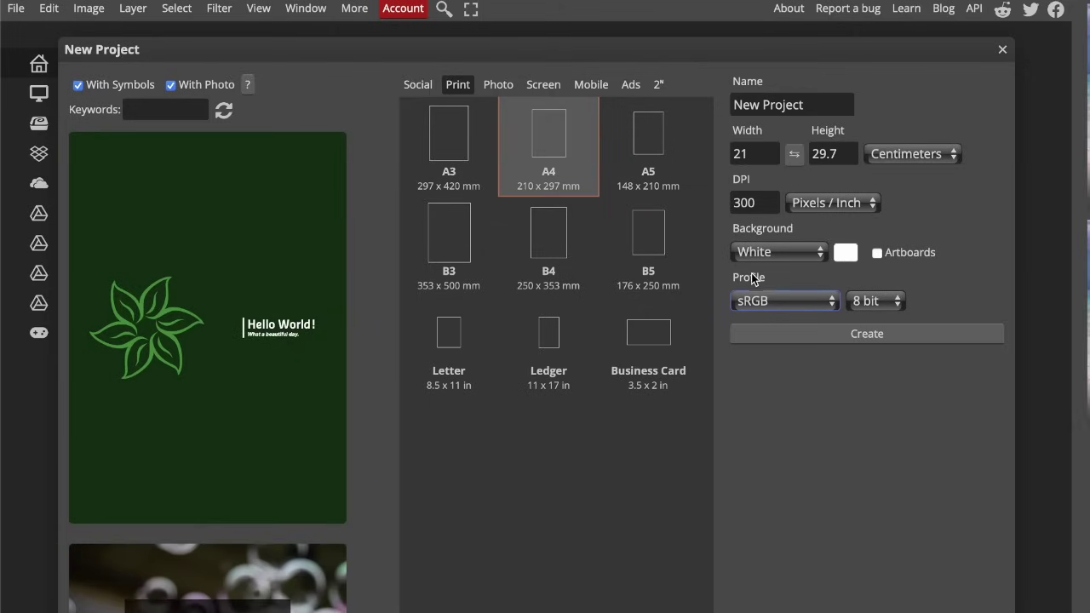
pyautogui.click(802, 339)
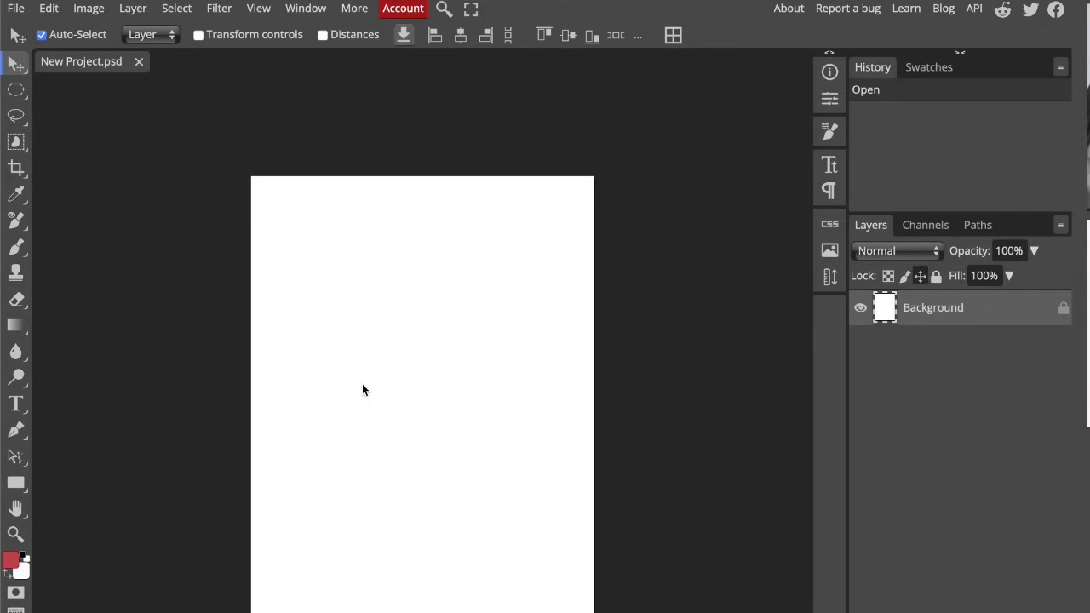
# - Switch to the Type tool and start a text box in the upper-left of the page
pyautogui.press('t')
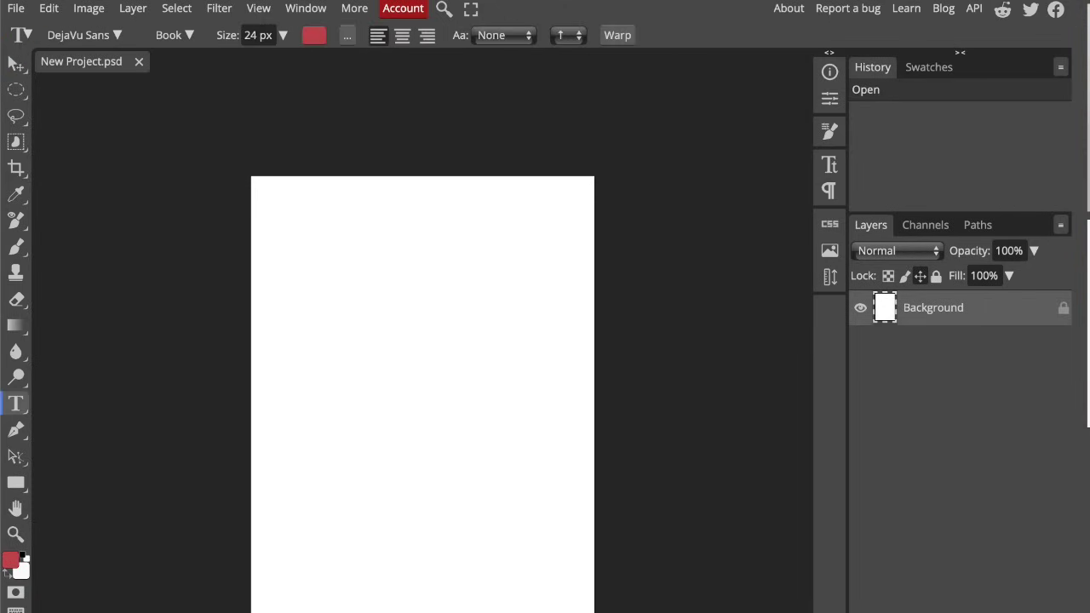
pyautogui.click(9, 416)
pyautogui.click(338, 321)
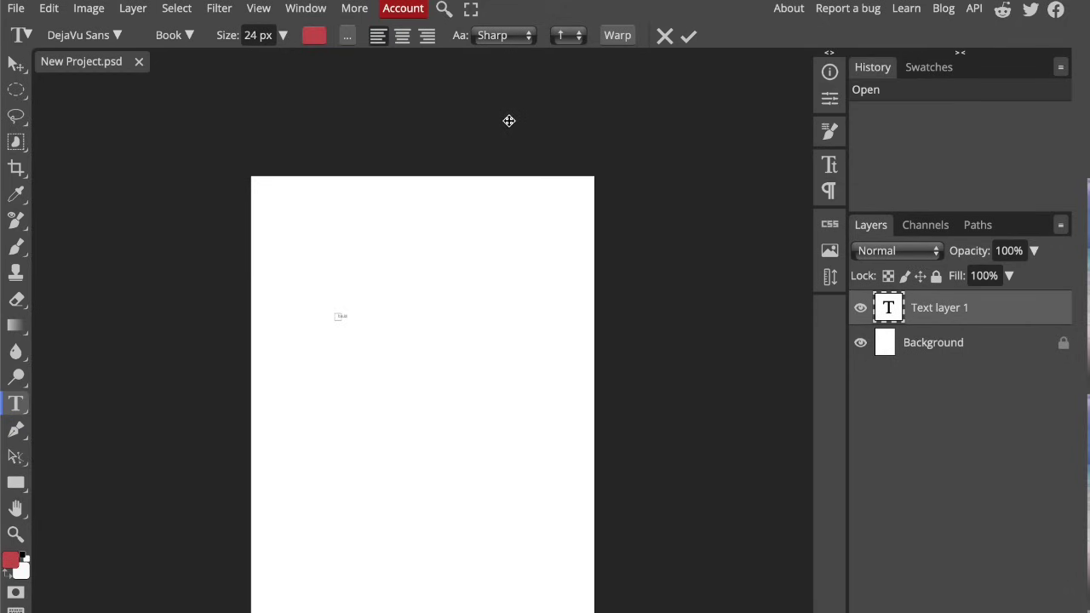
# - Switch the text font from DejaVu Sans to College Semi-condensed in the font list
pyautogui.click(75, 36)
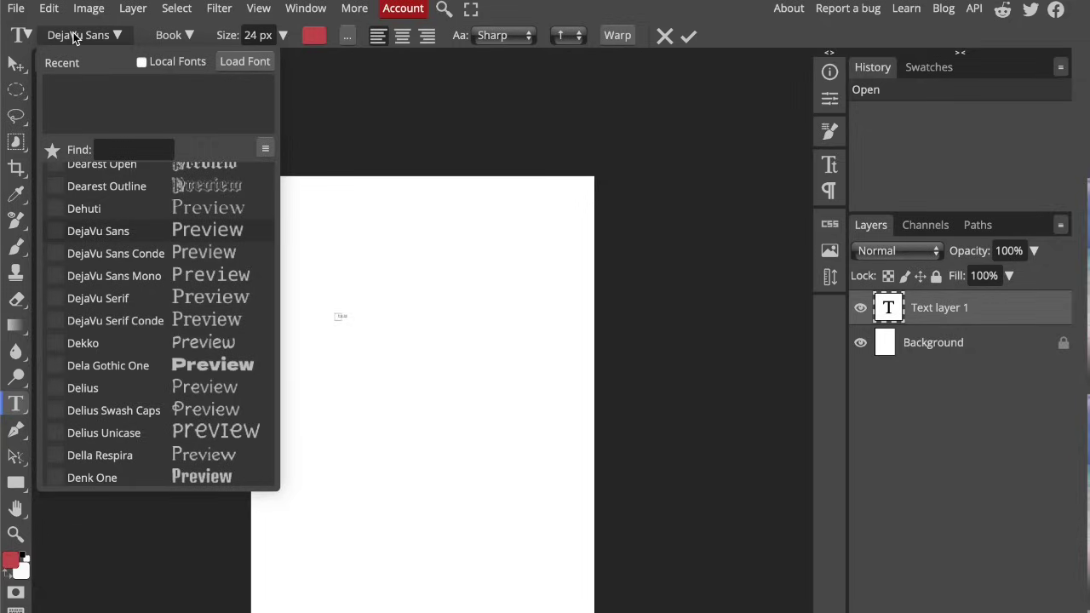
pyautogui.click(75, 37)
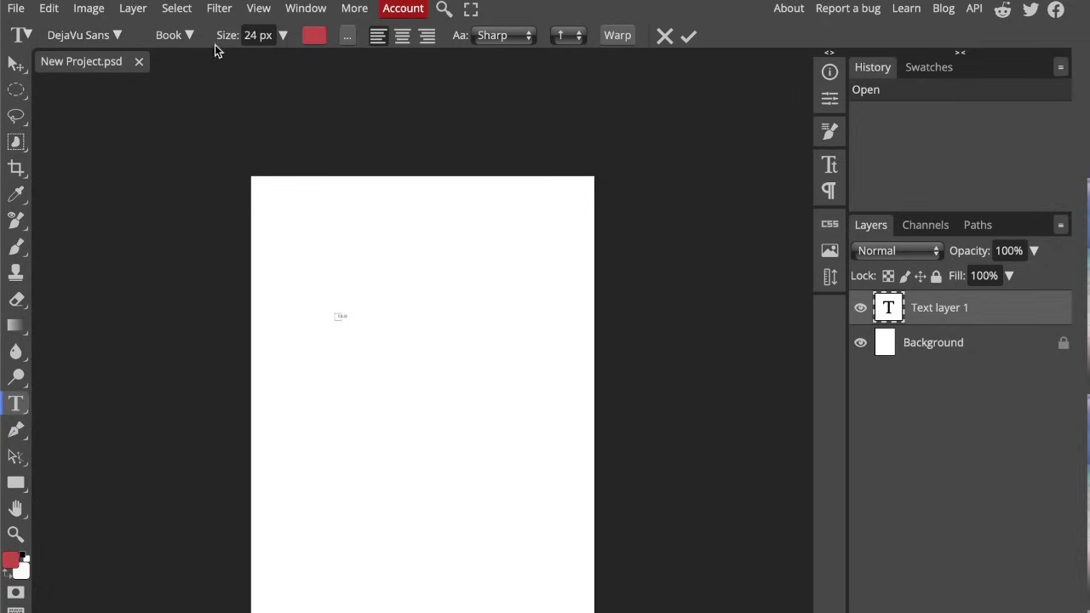
pyautogui.click(257, 36)
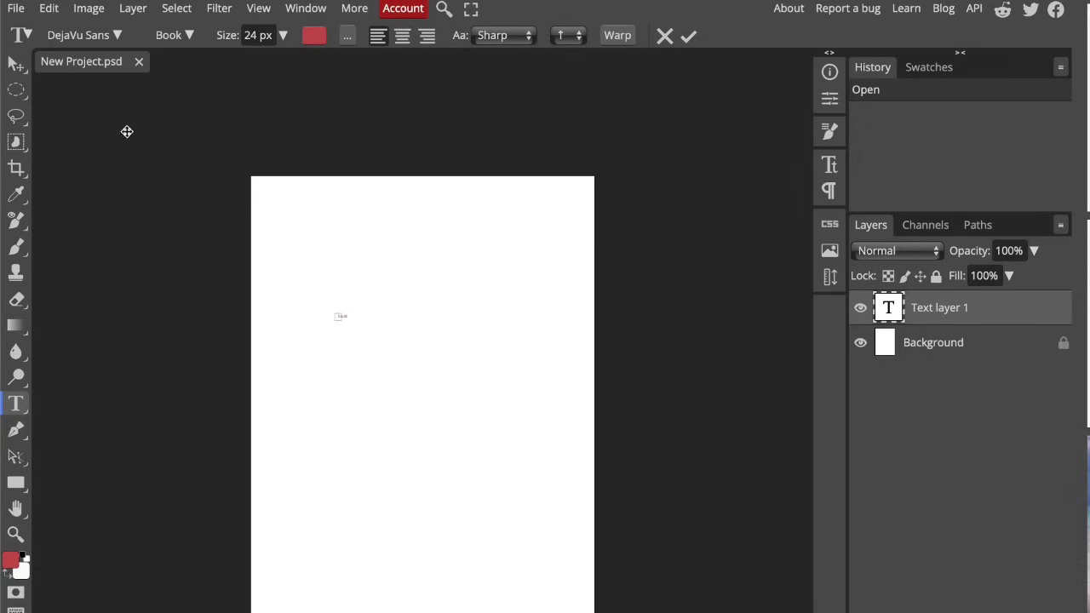
pyautogui.click(116, 35)
pyautogui.click(137, 276)
pyautogui.scroll(10, 136, 282)
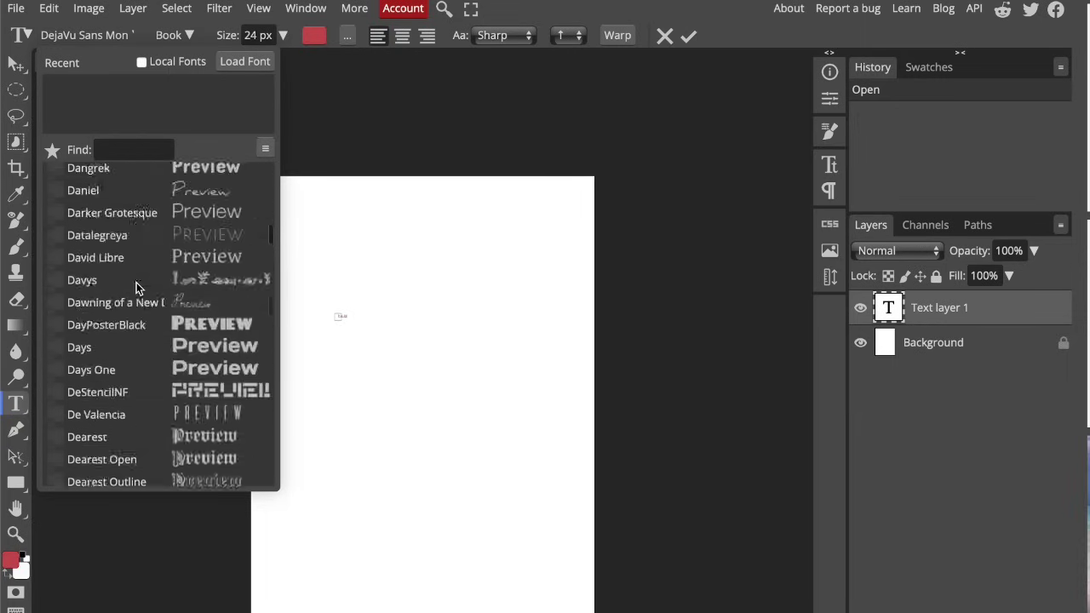
pyautogui.scroll(10, 136, 282)
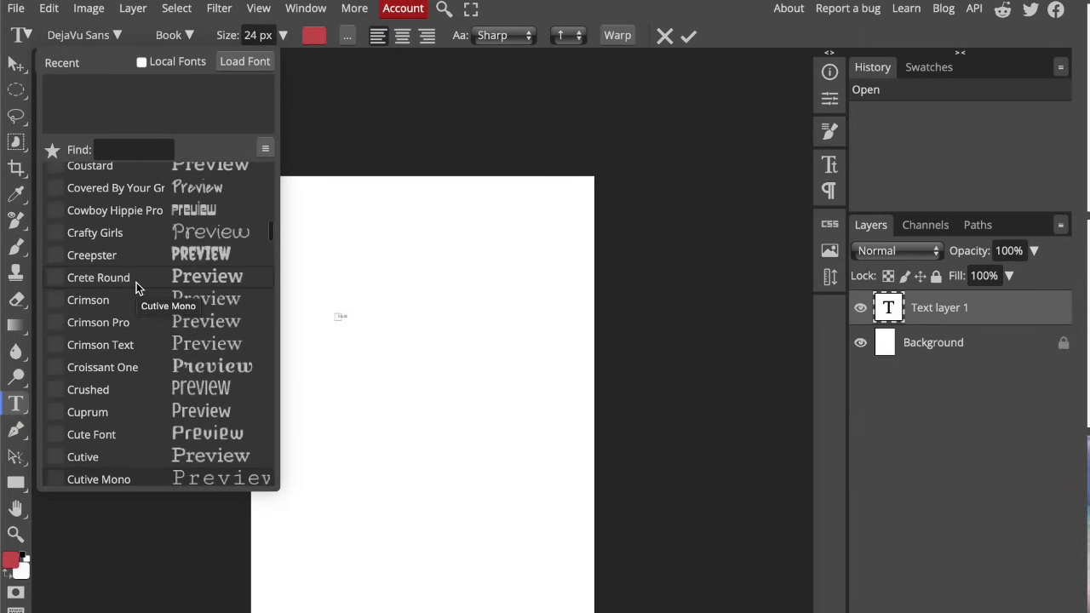
pyautogui.scroll(15, 136, 288)
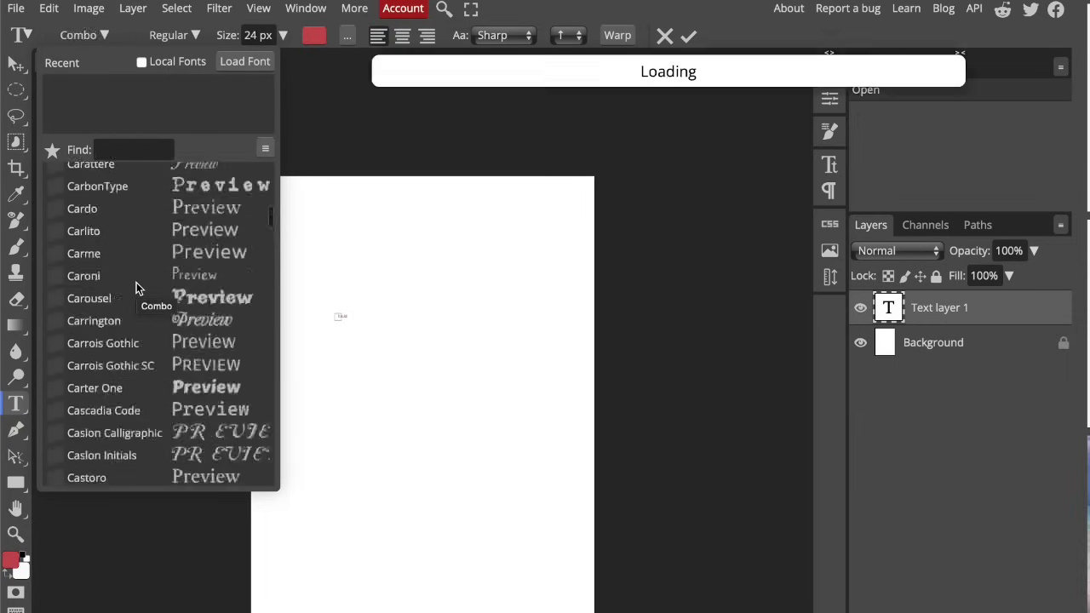
pyautogui.scroll(15, 137, 288)
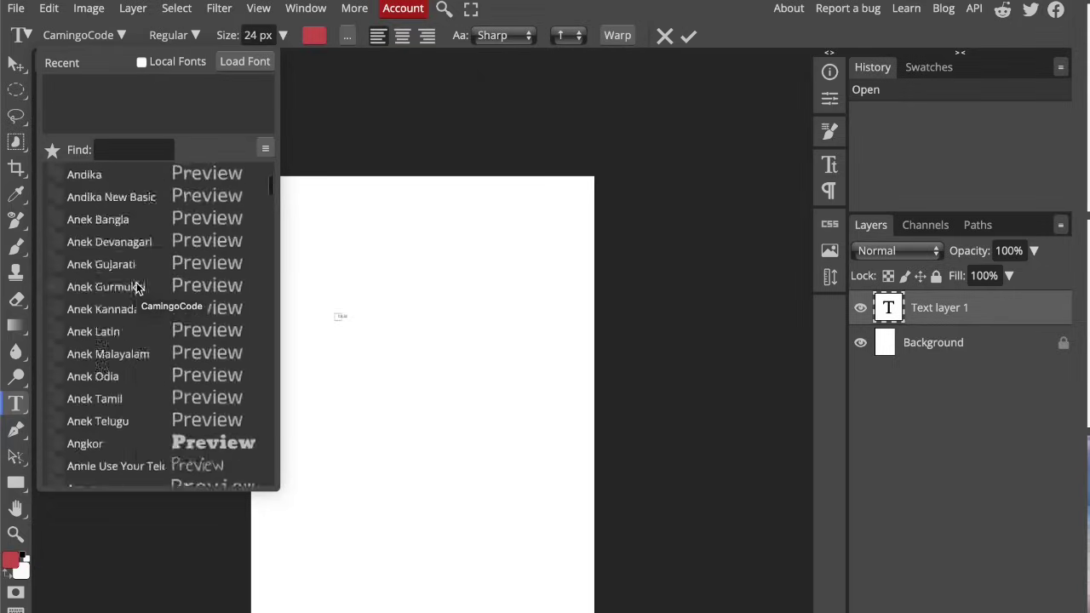
pyautogui.scroll(-15, 136, 288)
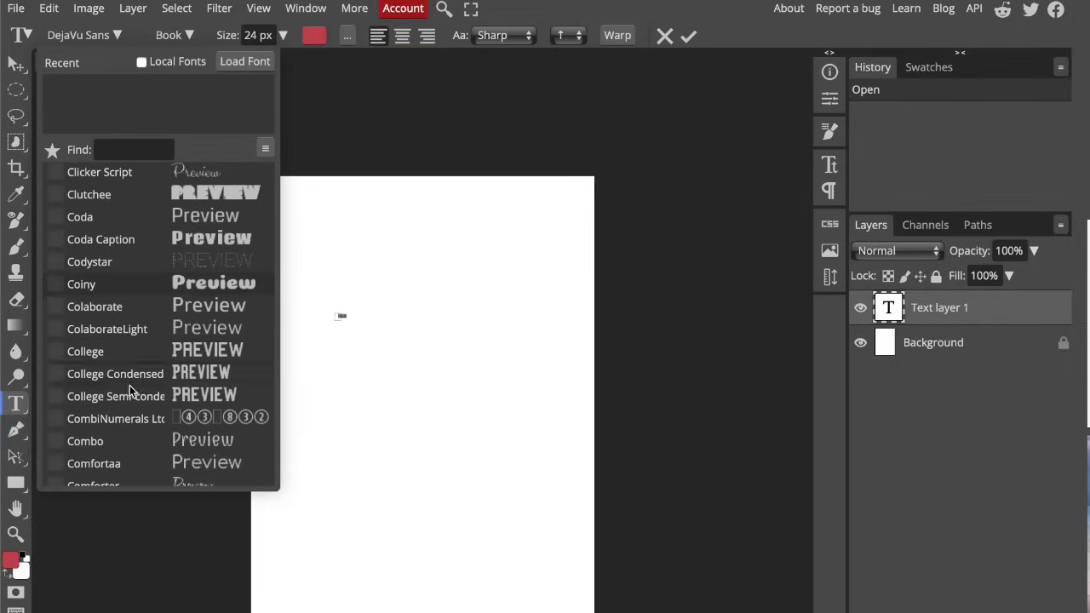
pyautogui.click(128, 394)
pyautogui.click(176, 35)
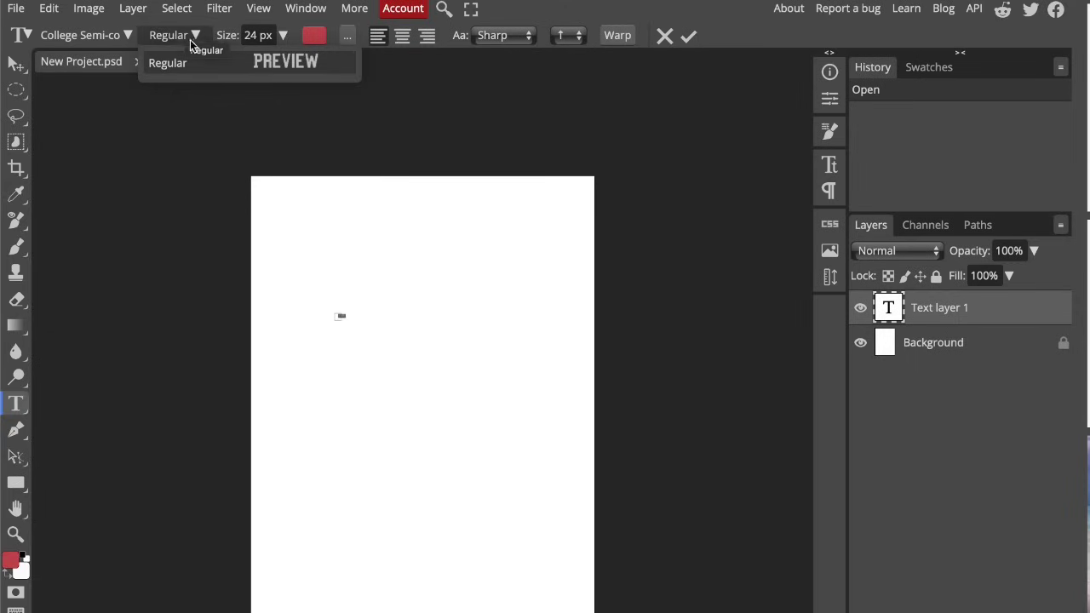
# - Set the HELLO text size to 150 px and its colour to a strong blue
pyautogui.click(189, 35)
pyautogui.click(284, 37)
pyautogui.moveTo(251, 59); pyautogui.dragTo(305, 76)
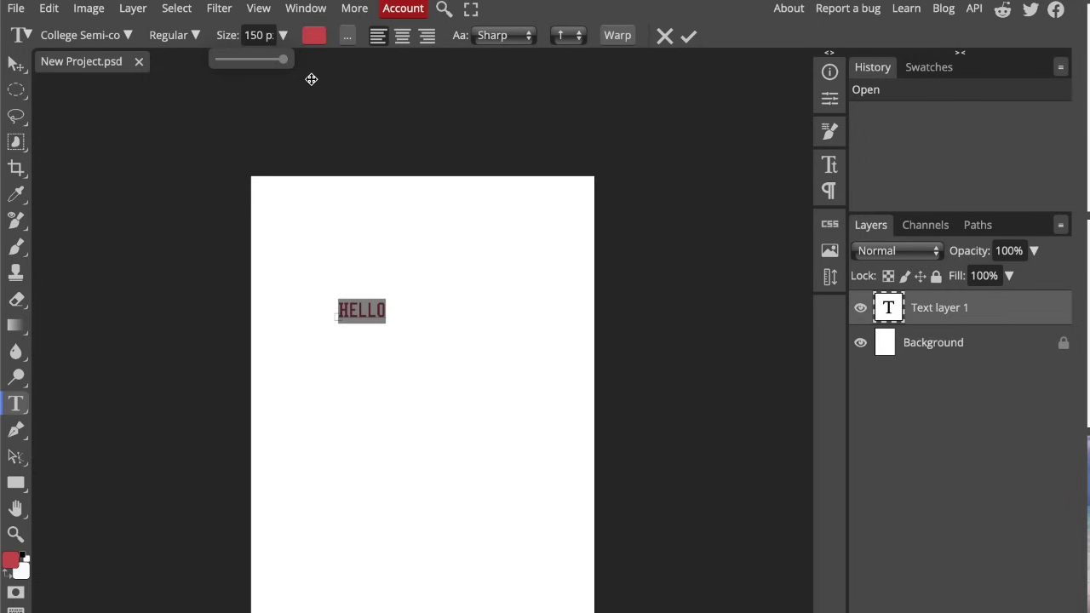
pyautogui.click(313, 36)
pyautogui.moveTo(237, 216)
pyautogui.mouseDown()
pyautogui.moveTo(261, 212)
pyautogui.moveTo(260, 246)
pyautogui.moveTo(231, 216)
pyautogui.mouseUp()
pyautogui.moveTo(339, 224)
pyautogui.mouseDown()
pyautogui.moveTo(342, 232)
pyautogui.moveTo(333, 178)
pyautogui.moveTo(334, 196)
pyautogui.mouseUp()
pyautogui.click(499, 169)
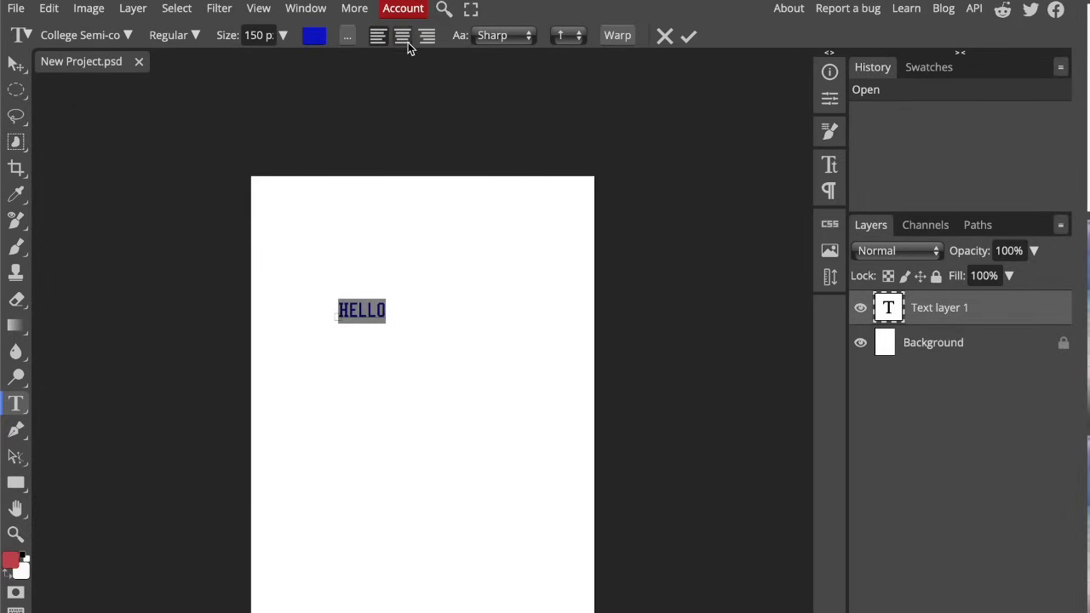
# - Keep HELLO left-aligned and set anti-aliasing to Sharp
pyautogui.click(405, 40)
pyautogui.click(428, 39)
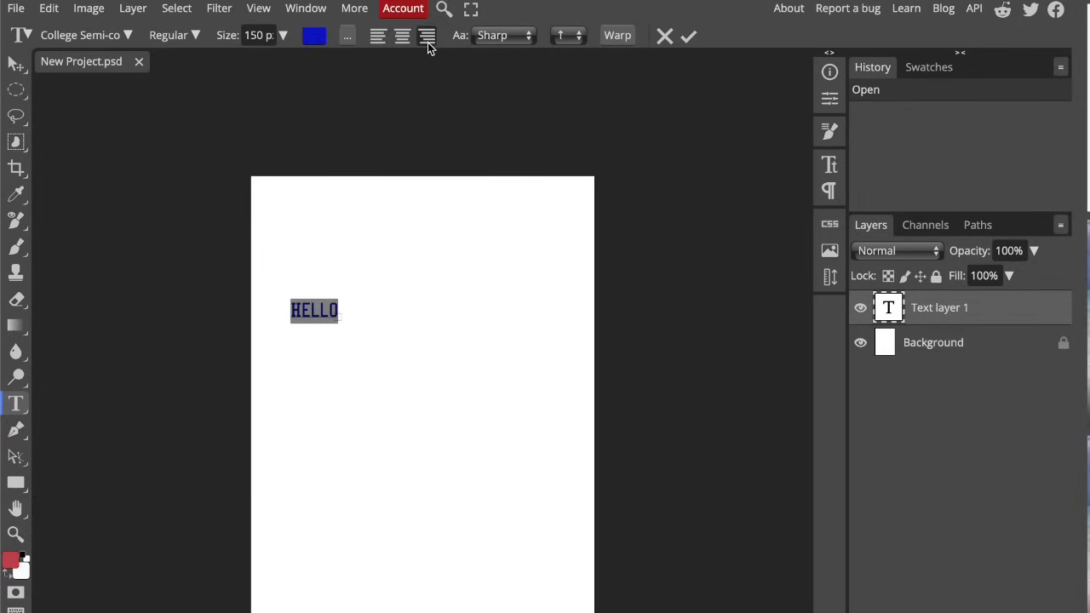
pyautogui.click(378, 35)
pyautogui.click(504, 40)
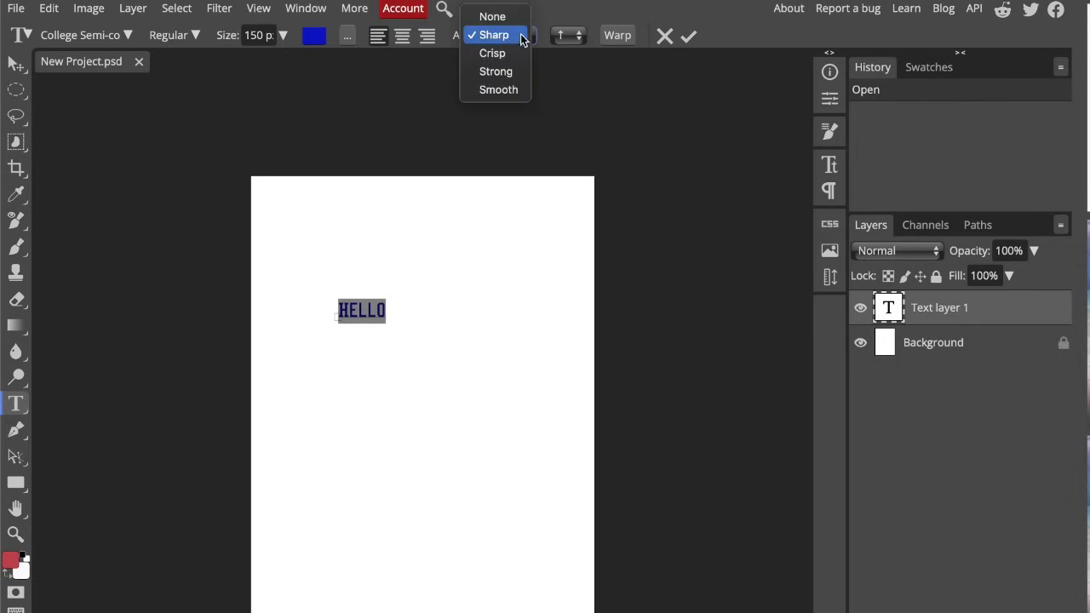
pyautogui.click(518, 17)
pyautogui.click(518, 36)
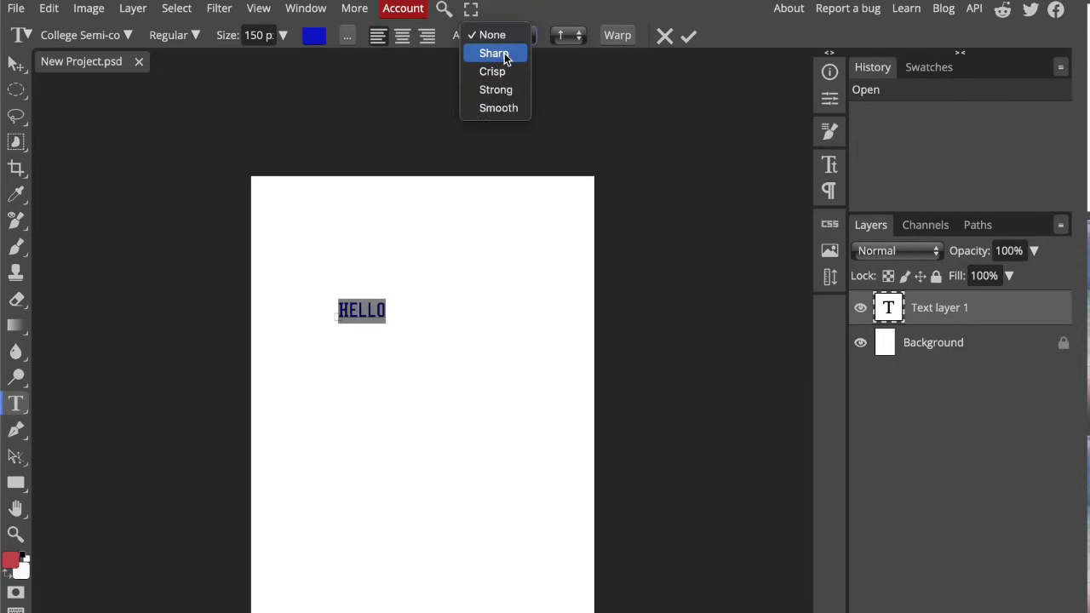
pyautogui.click(509, 53)
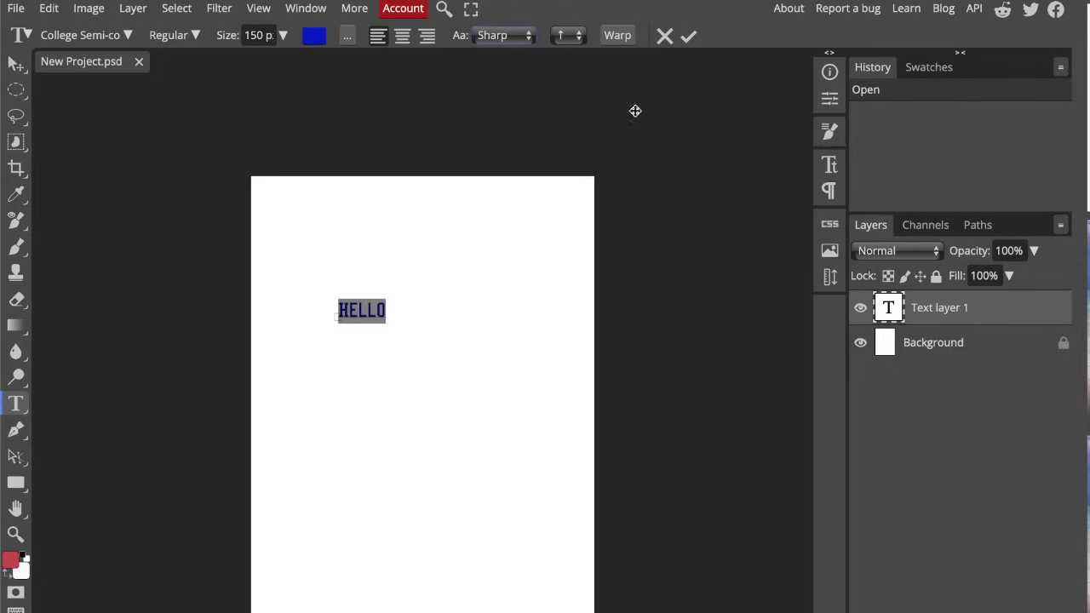
# - Commit the HELLO text layer
pyautogui.click(687, 39)
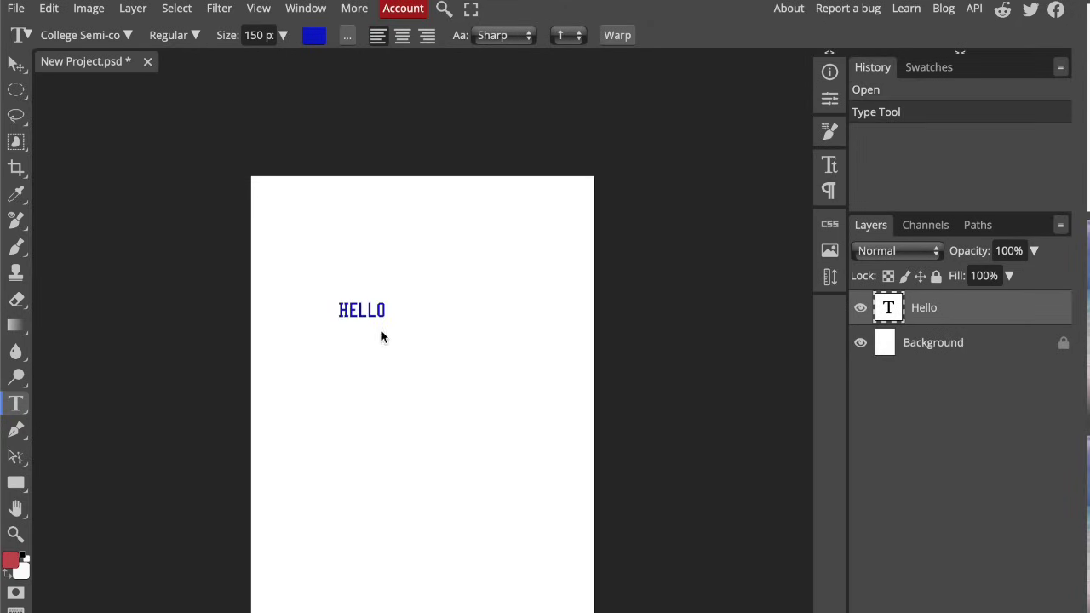
pyautogui.click(368, 310)
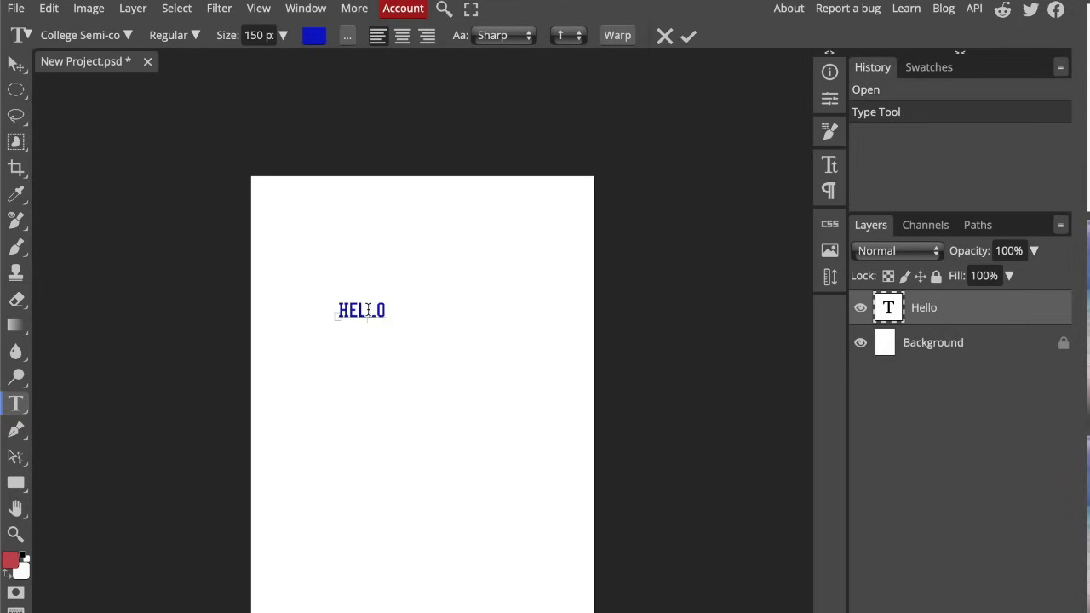
pyautogui.click(665, 36)
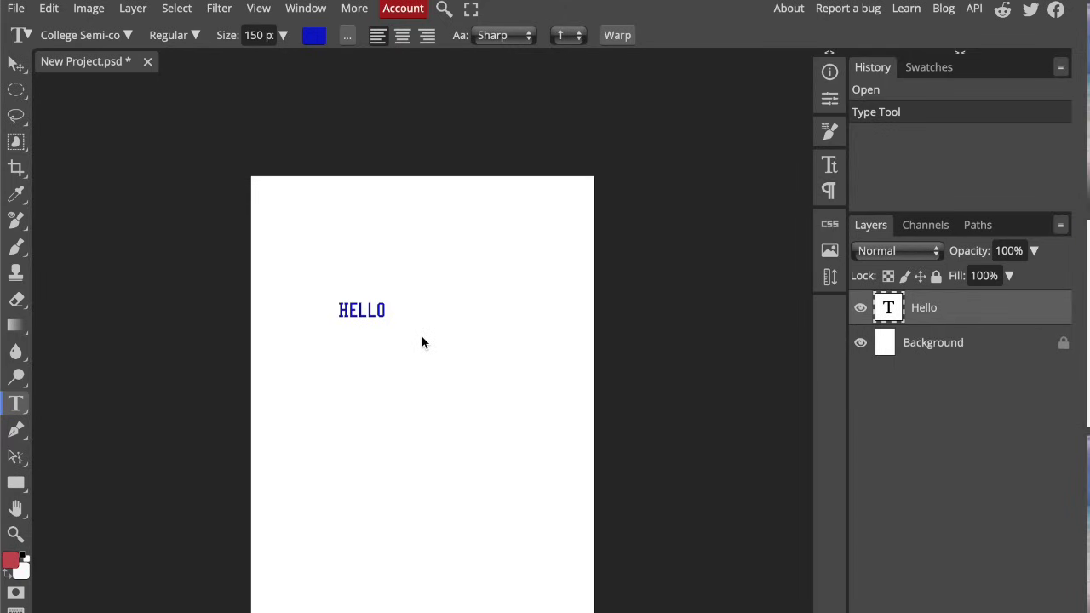
# - Centre HELLO horizontally and scale it up to about 391% with Free Transform
pyautogui.press('v')
pyautogui.moveTo(424, 340); pyautogui.dragTo(484, 359)
pyautogui.hotkey('ctrl', 't')
pyautogui.scroll(2, 417, 305)
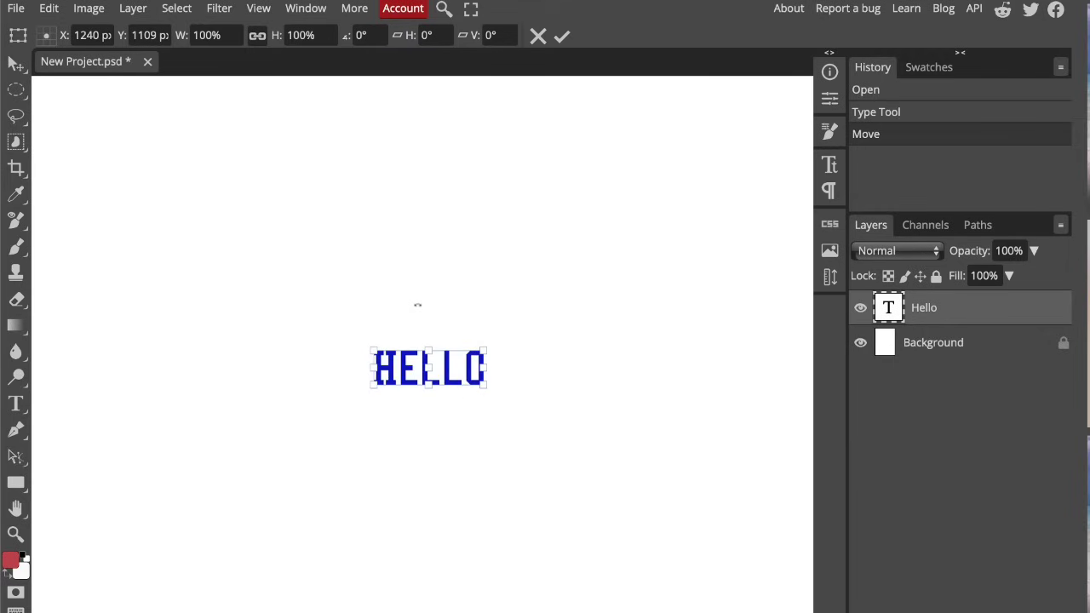
pyautogui.scroll(-2, 423, 406)
pyautogui.moveTo(423, 394); pyautogui.dragTo(430, 461)
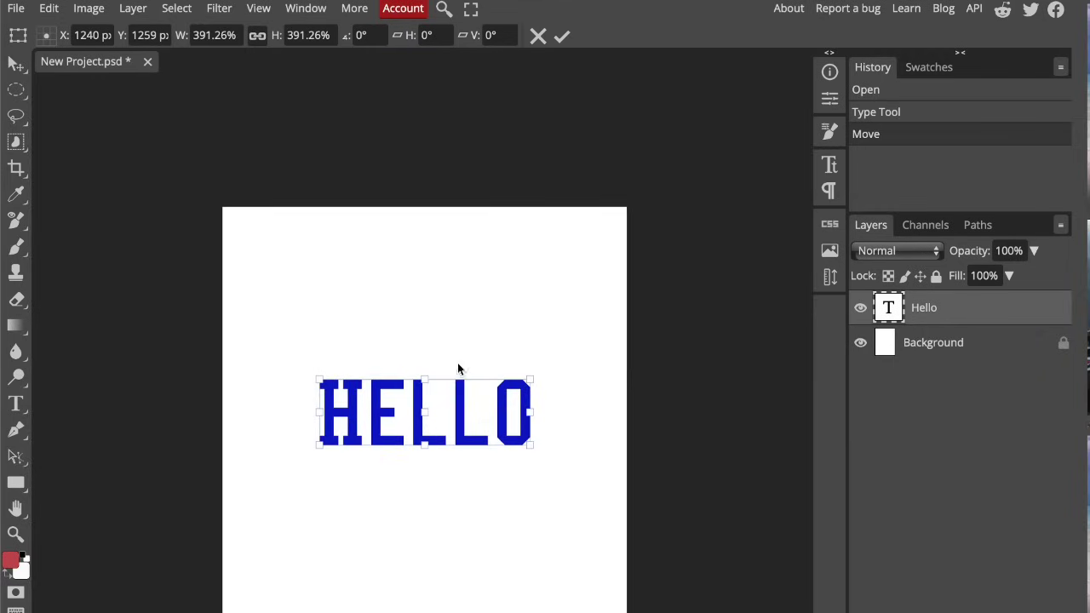
pyautogui.click(562, 37)
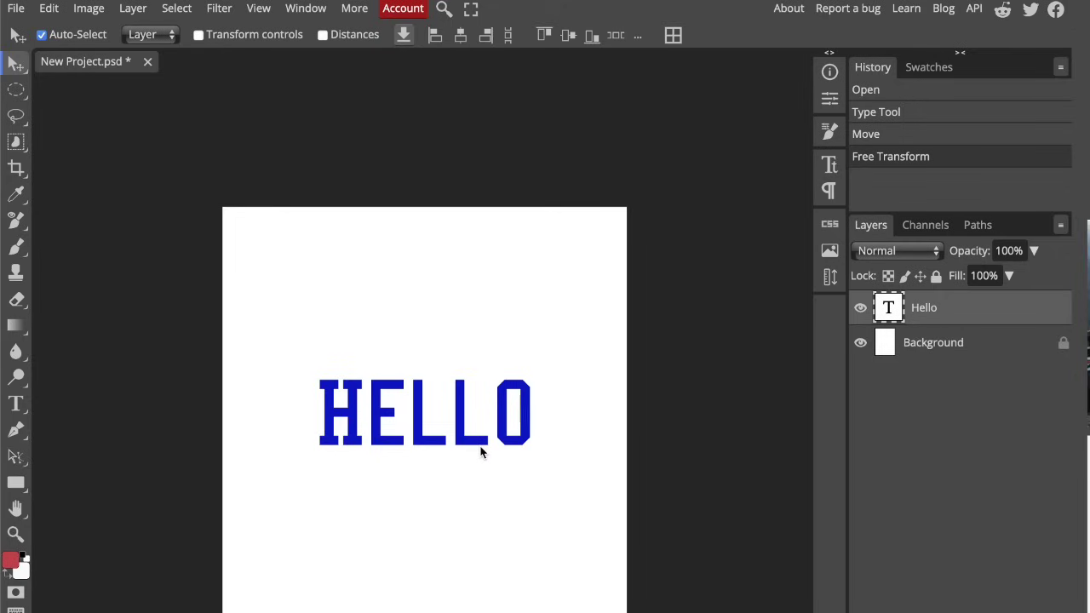
pyautogui.scroll(-3, 480, 452)
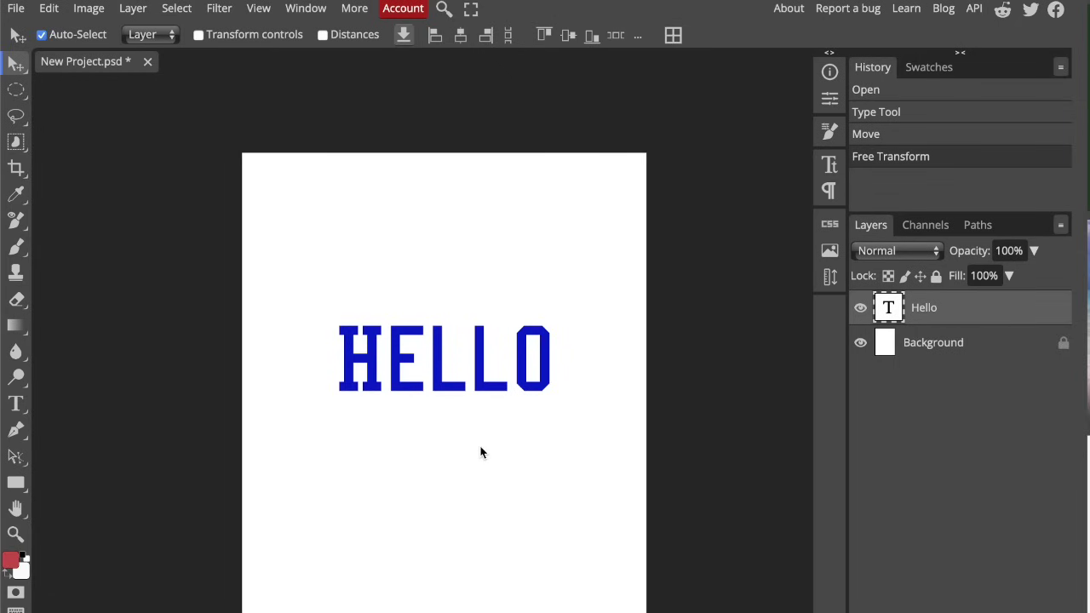
# - In the Hello layer's Blending Options, enable Stroke with a bright yellow colour
pyautogui.rightClick(993, 315)
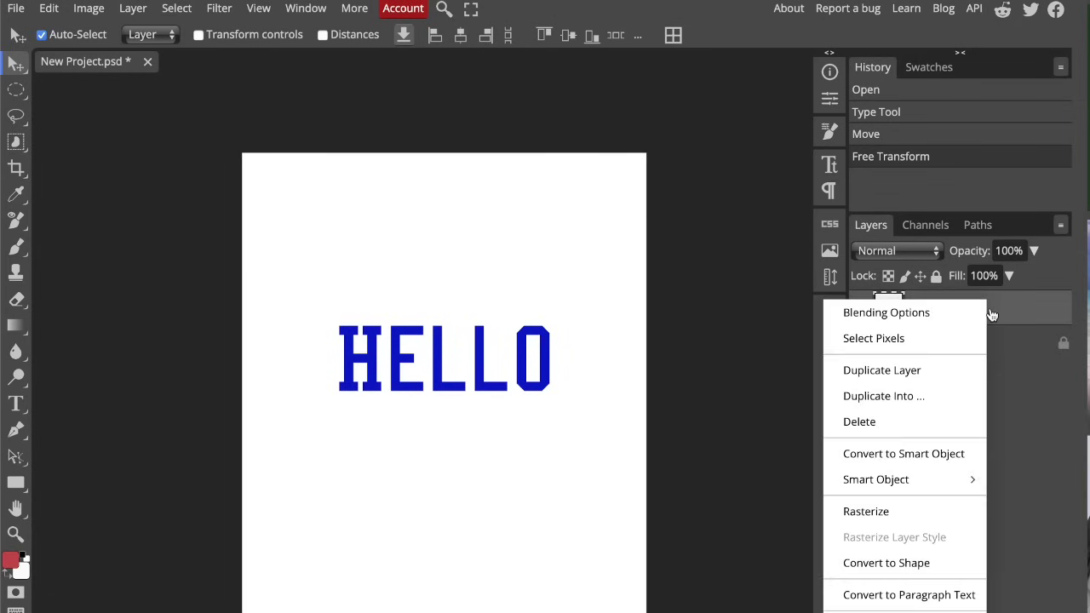
pyautogui.click(962, 310)
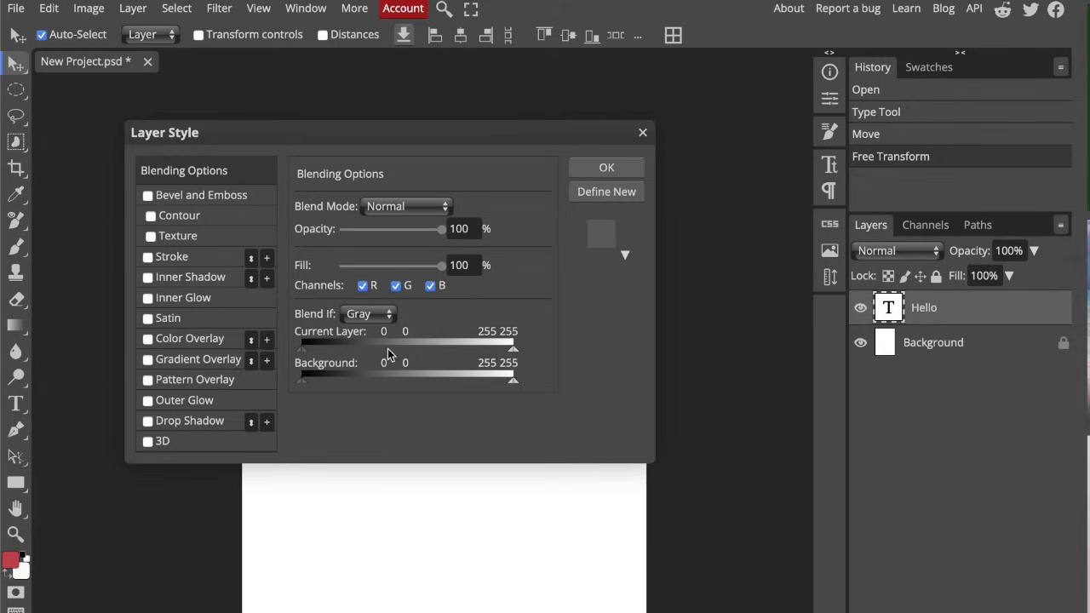
pyautogui.click(149, 257)
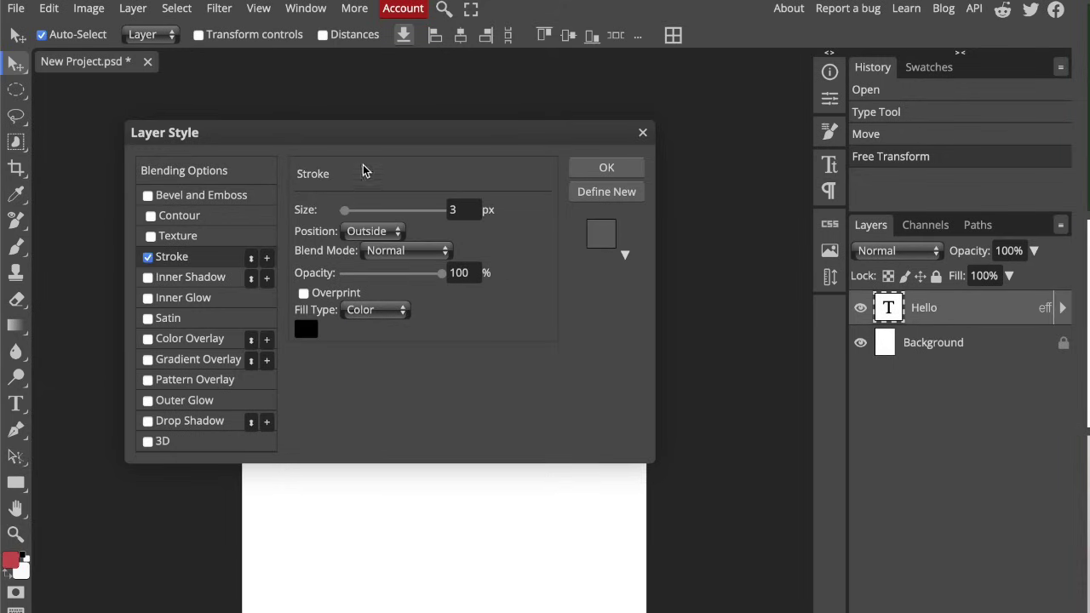
pyautogui.moveTo(351, 136)
pyautogui.mouseDown()
pyautogui.moveTo(515, 189)
pyautogui.moveTo(876, 136)
pyautogui.moveTo(849, 140)
pyautogui.mouseUp()
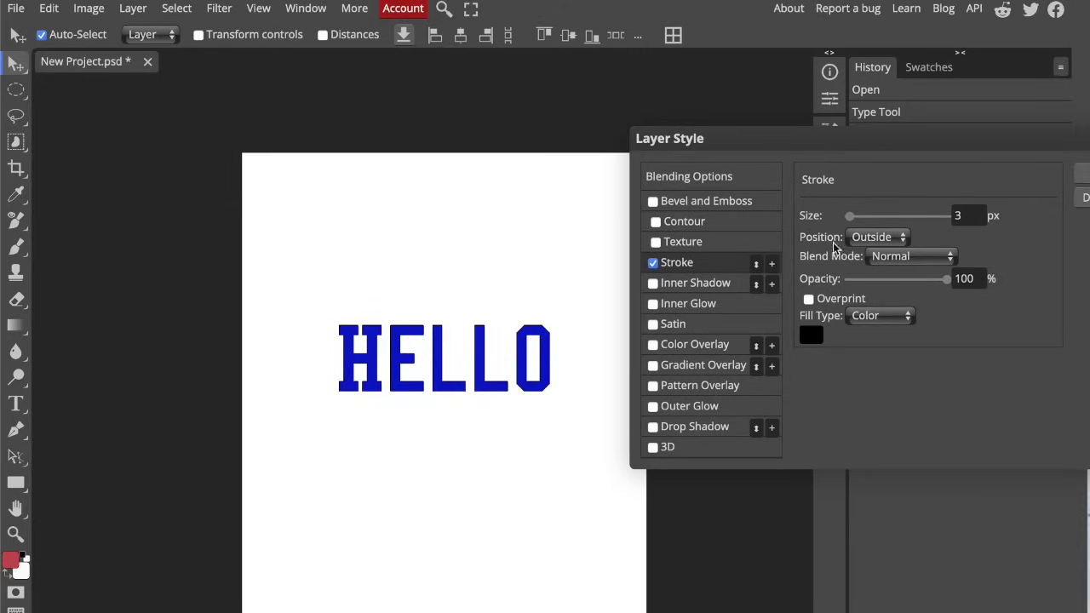
pyautogui.click(812, 340)
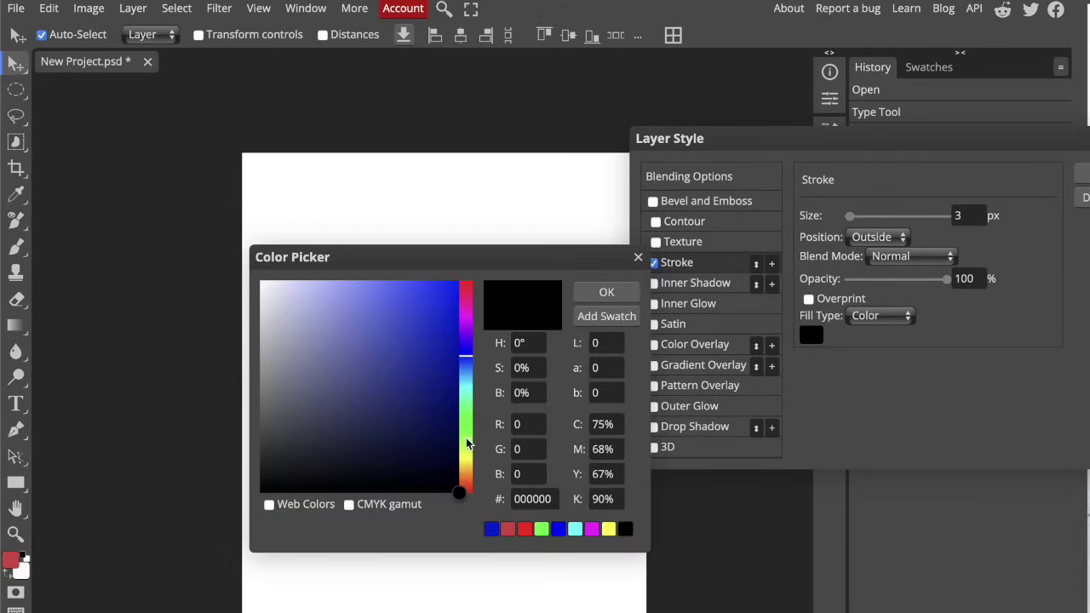
pyautogui.click(467, 469)
pyautogui.click(451, 285)
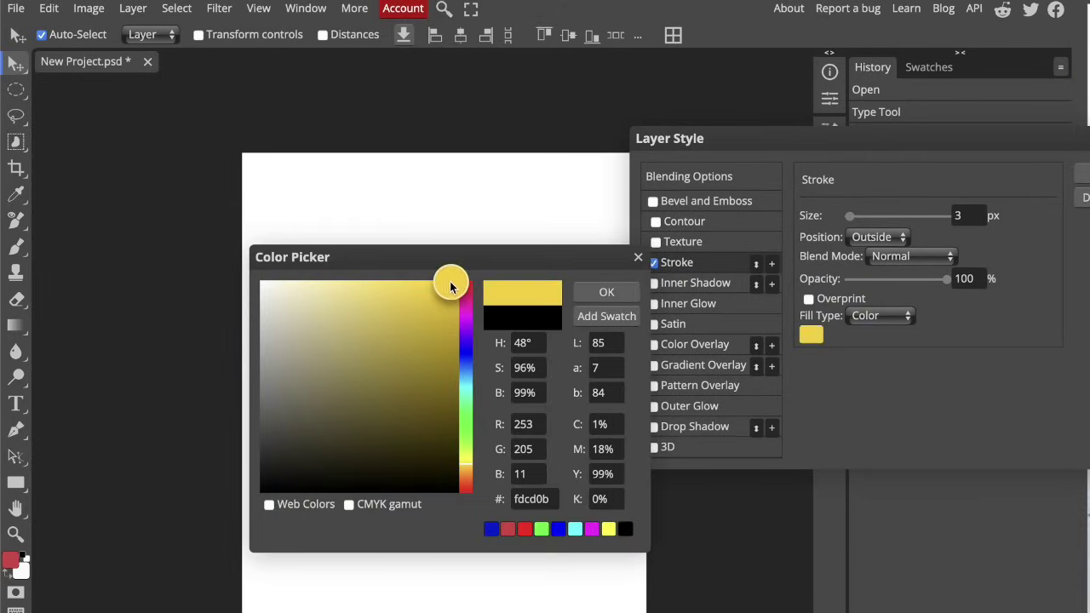
pyautogui.click(600, 296)
# - Set the stroke size to 36 px with Outside position
pyautogui.moveTo(849, 216)
pyautogui.mouseDown()
pyautogui.moveTo(879, 218)
pyautogui.moveTo(866, 224)
pyautogui.mouseUp()
pyautogui.click(891, 237)
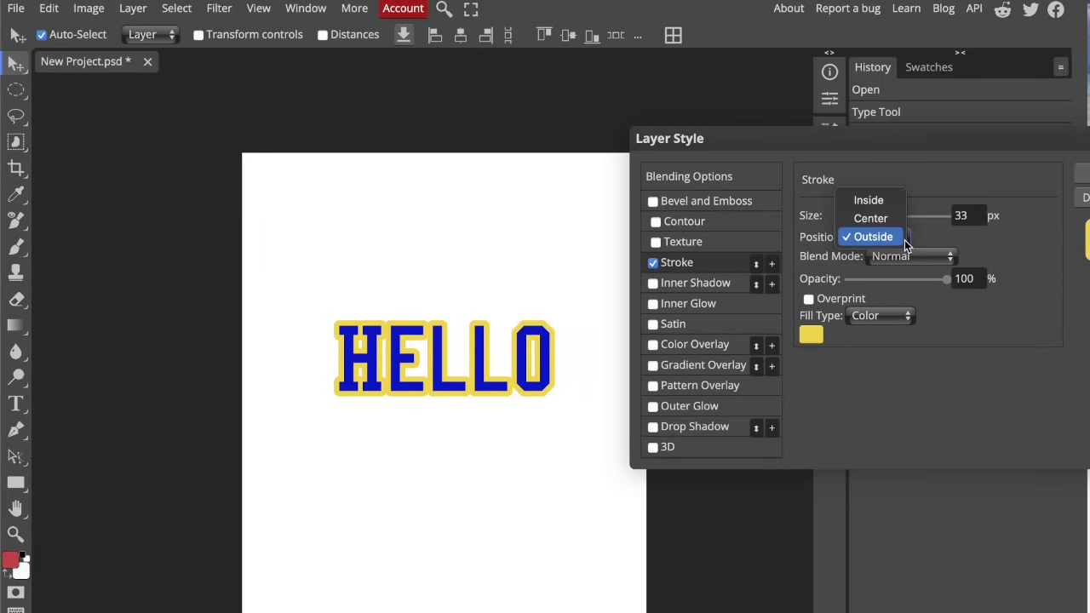
pyautogui.click(871, 218)
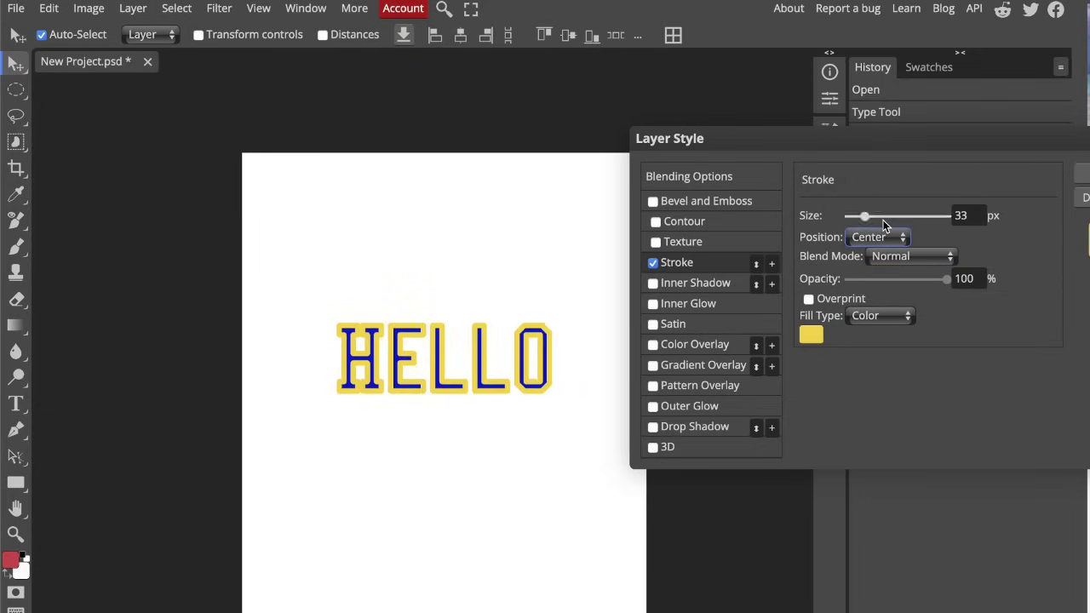
pyautogui.click(871, 238)
pyautogui.click(875, 216)
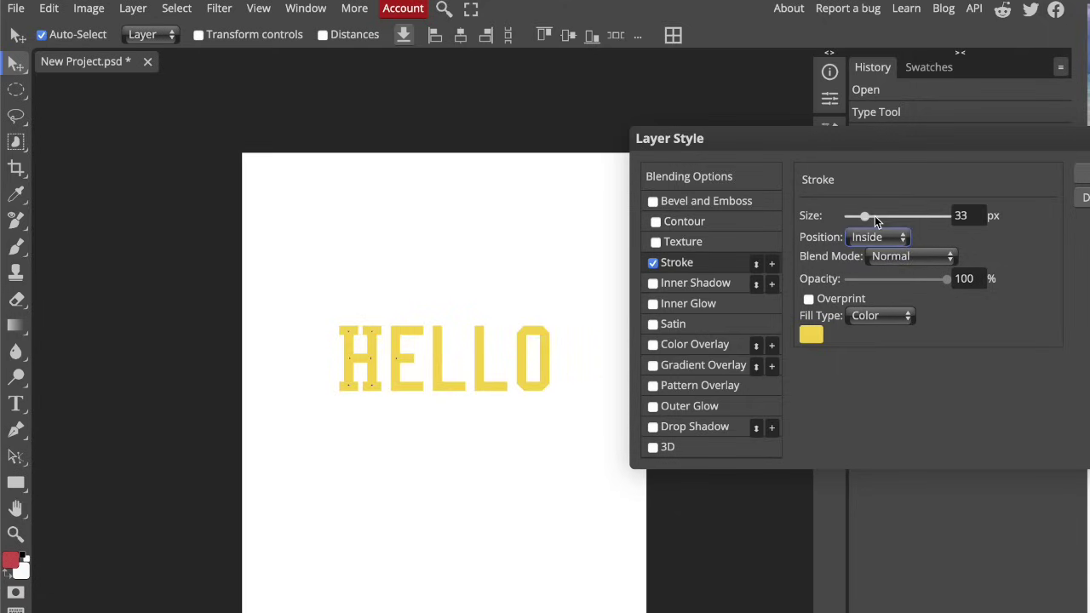
pyautogui.moveTo(865, 217); pyautogui.dragTo(867, 217)
pyautogui.click(880, 238)
pyautogui.click(874, 273)
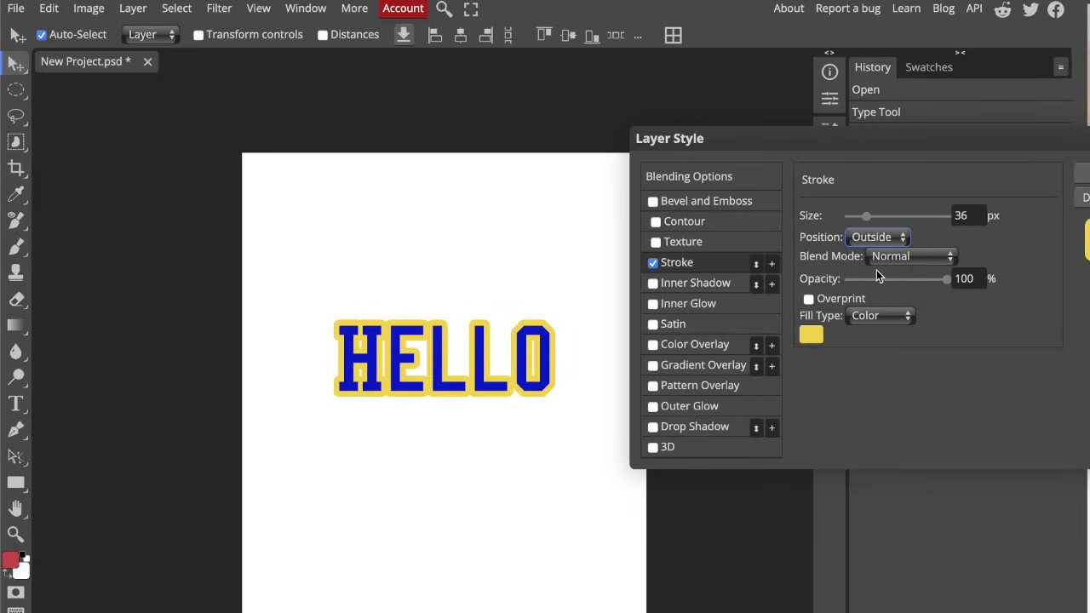
# - Keep the stroke at Normal blend mode and 100% opacity
pyautogui.click(930, 258)
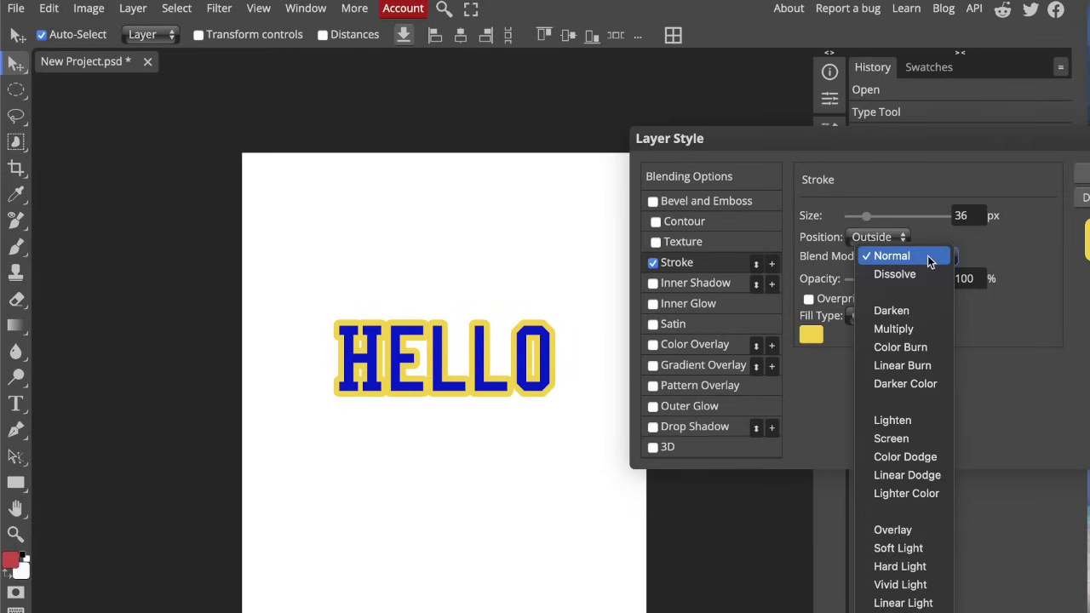
pyautogui.click(931, 274)
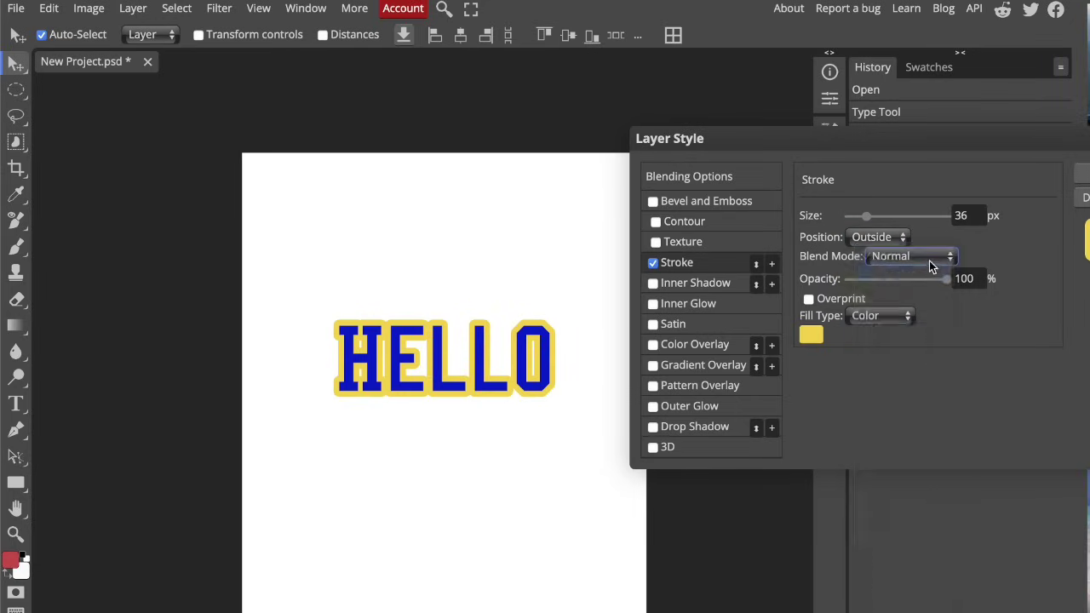
pyautogui.click(929, 261)
pyautogui.click(920, 347)
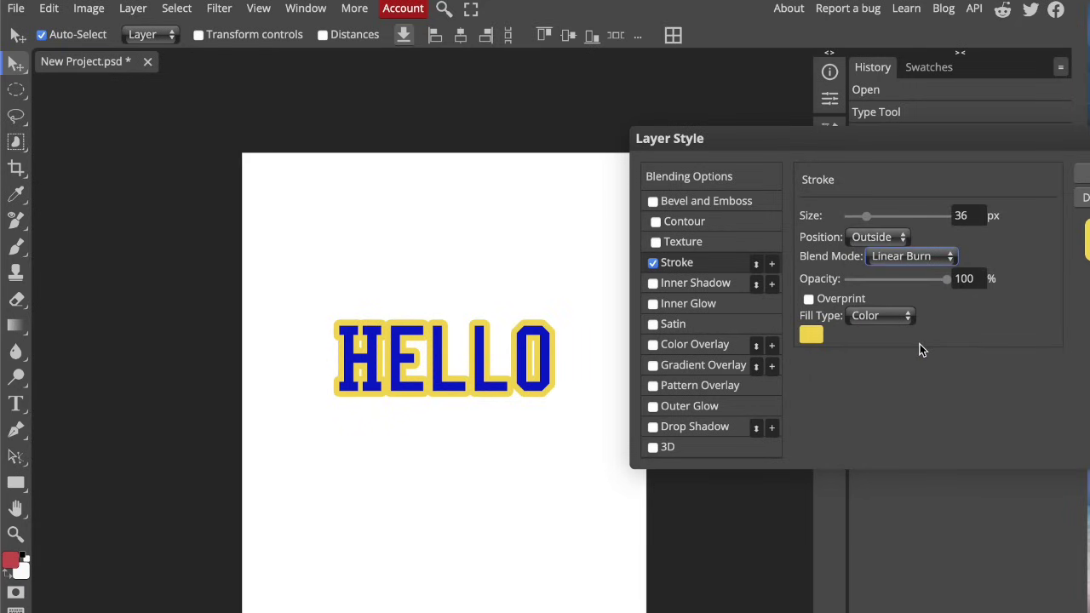
pyautogui.click(927, 257)
pyautogui.click(925, 422)
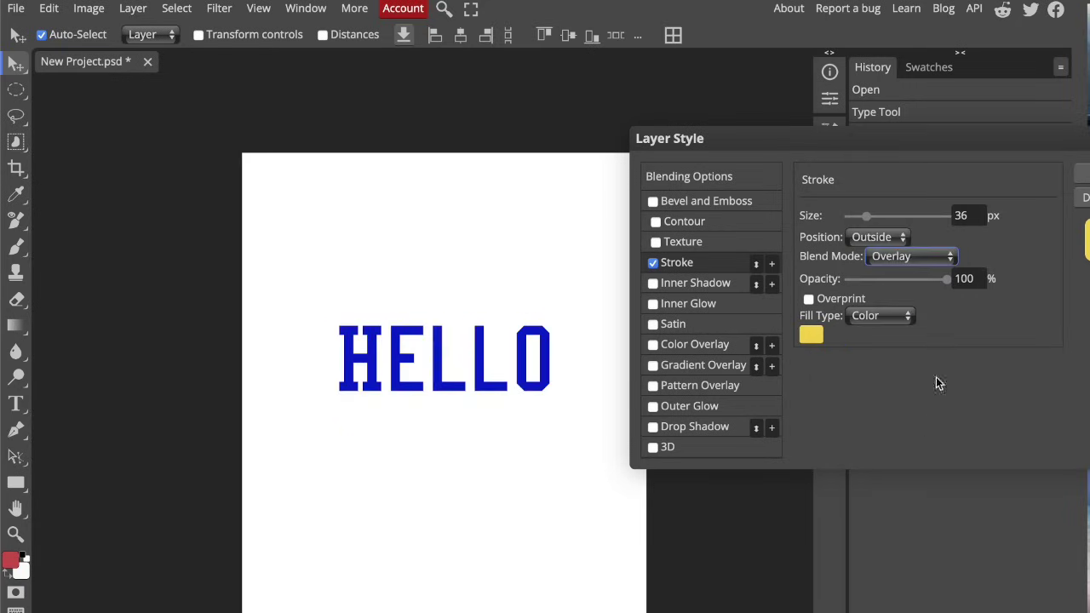
pyautogui.click(945, 262)
pyautogui.press('Escape')
pyautogui.press('n')
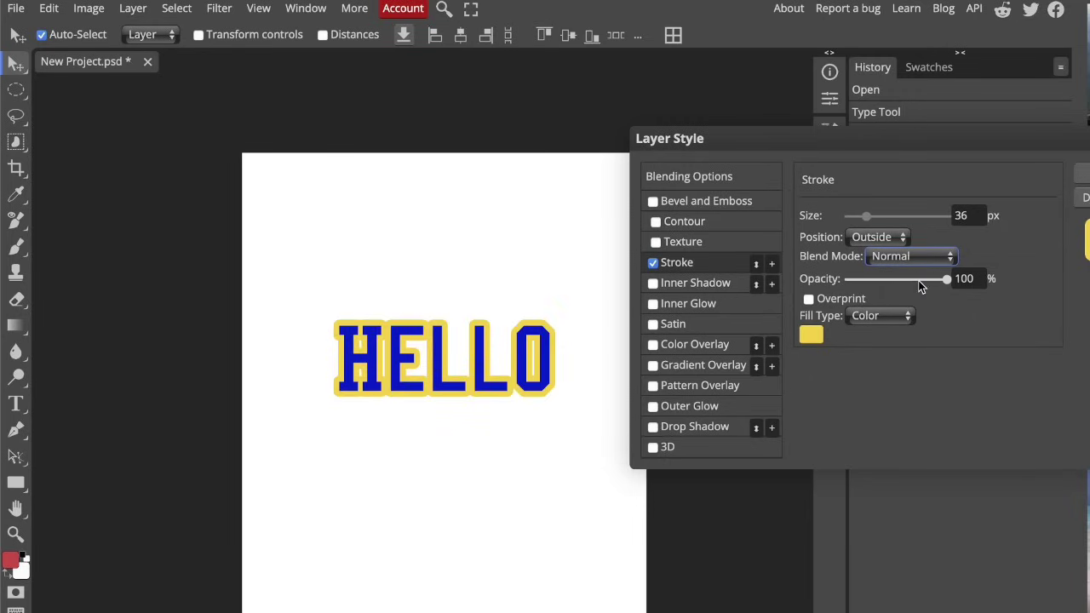
pyautogui.moveTo(919, 280)
pyautogui.mouseDown()
pyautogui.moveTo(864, 280)
pyautogui.moveTo(959, 280)
pyautogui.mouseUp()
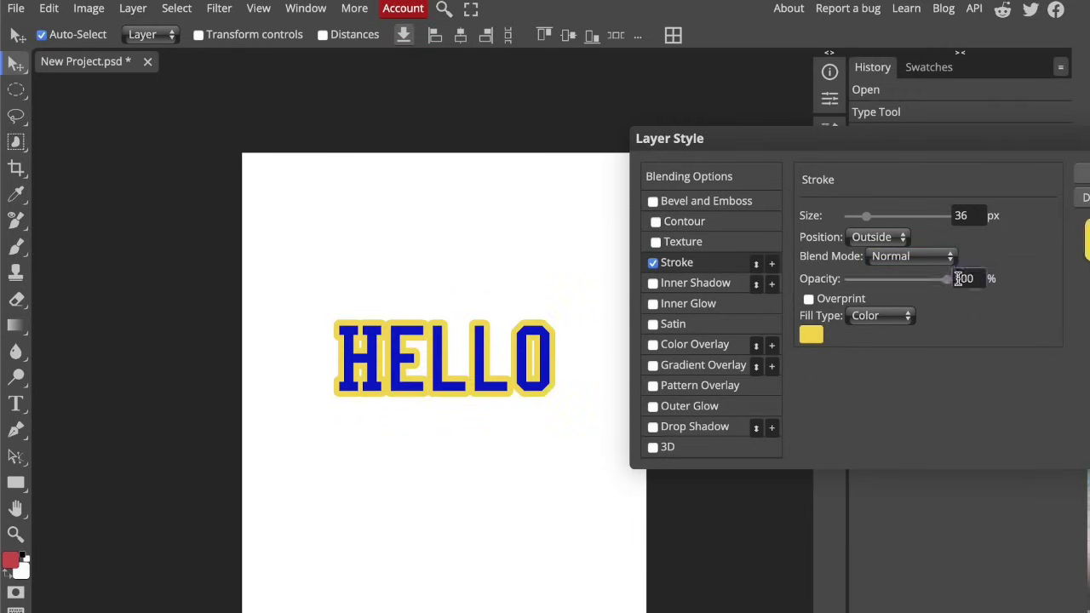
pyautogui.click(887, 316)
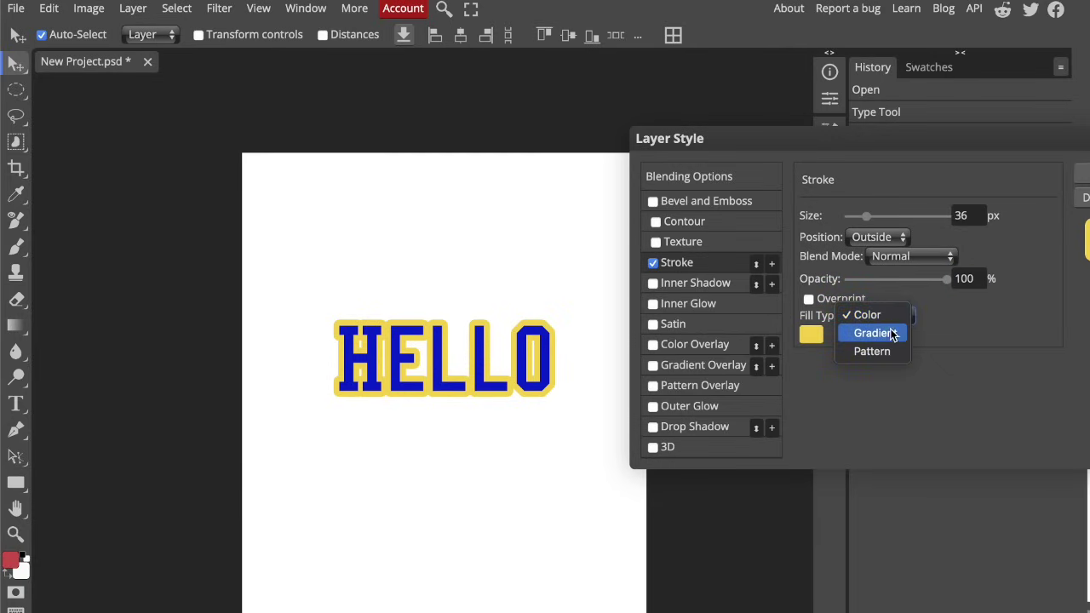
# - Change the stroke fill to Gradient and make the left stop bright yellow
pyautogui.click(893, 332)
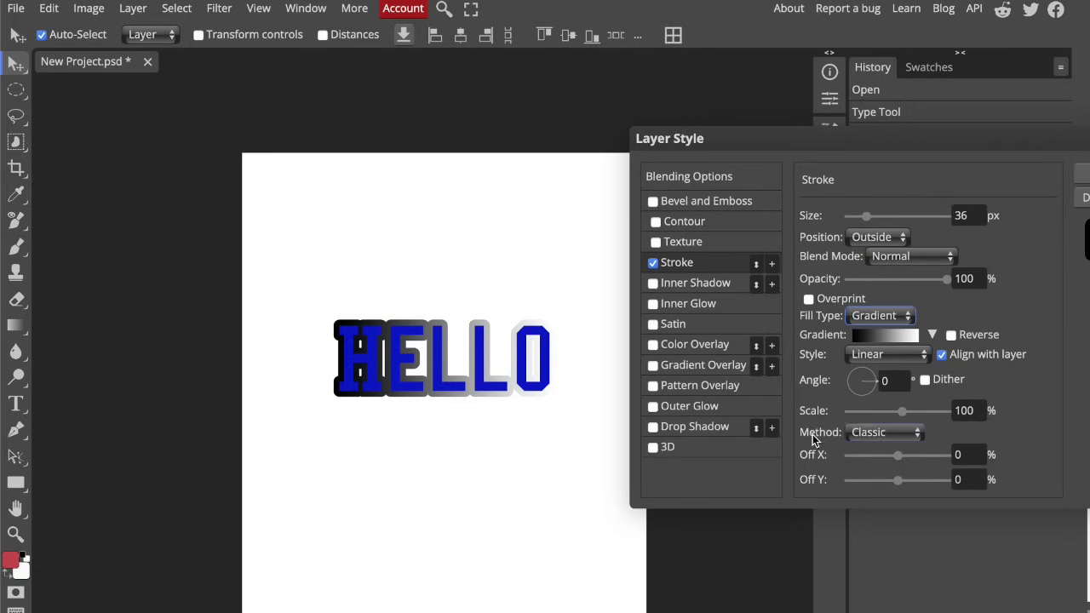
pyautogui.click(868, 337)
pyautogui.click(866, 339)
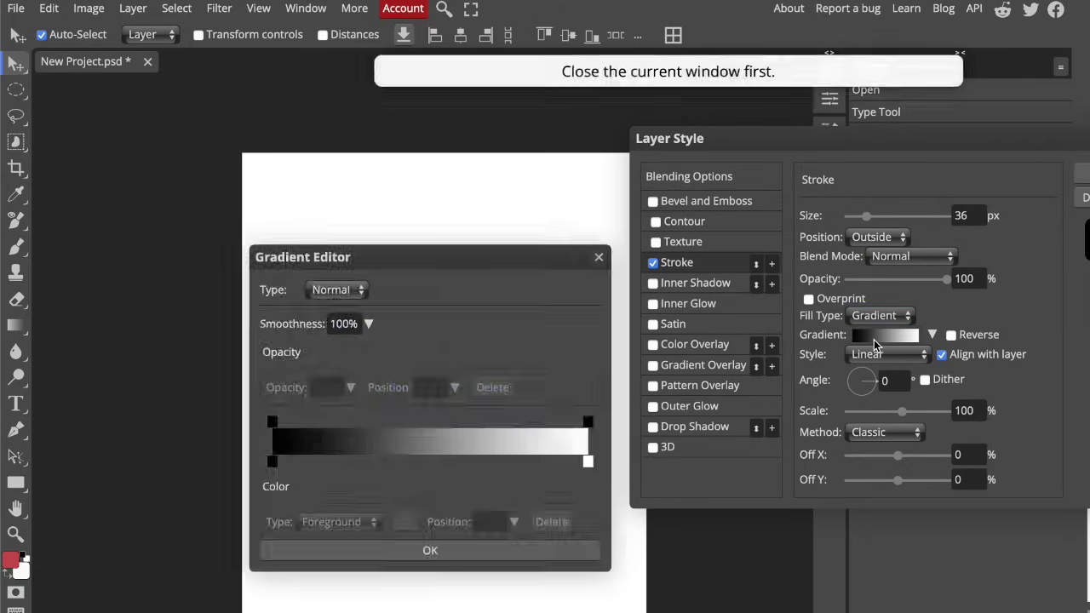
pyautogui.click(275, 464)
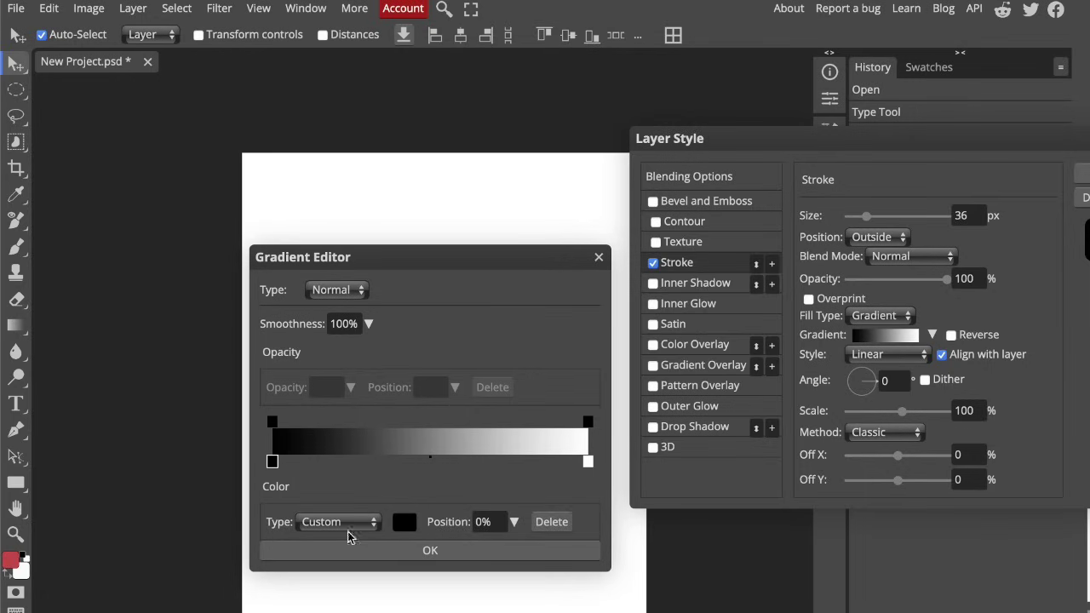
pyautogui.click(402, 522)
pyautogui.moveTo(571, 569)
pyautogui.mouseDown()
pyautogui.moveTo(557, 462)
pyautogui.moveTo(578, 428)
pyautogui.mouseUp()
pyautogui.click(731, 417)
# - Add a deep blue stop at 60% and apply the yellow-blue-white gradient
pyautogui.click(582, 461)
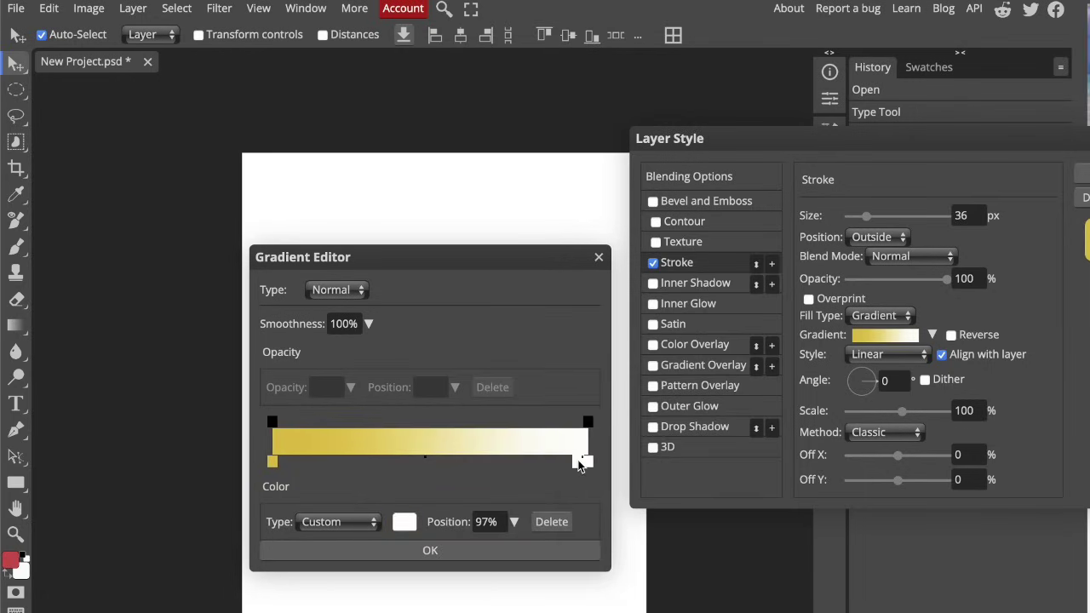
pyautogui.click(586, 461)
pyautogui.moveTo(561, 463); pyautogui.dragTo(461, 462)
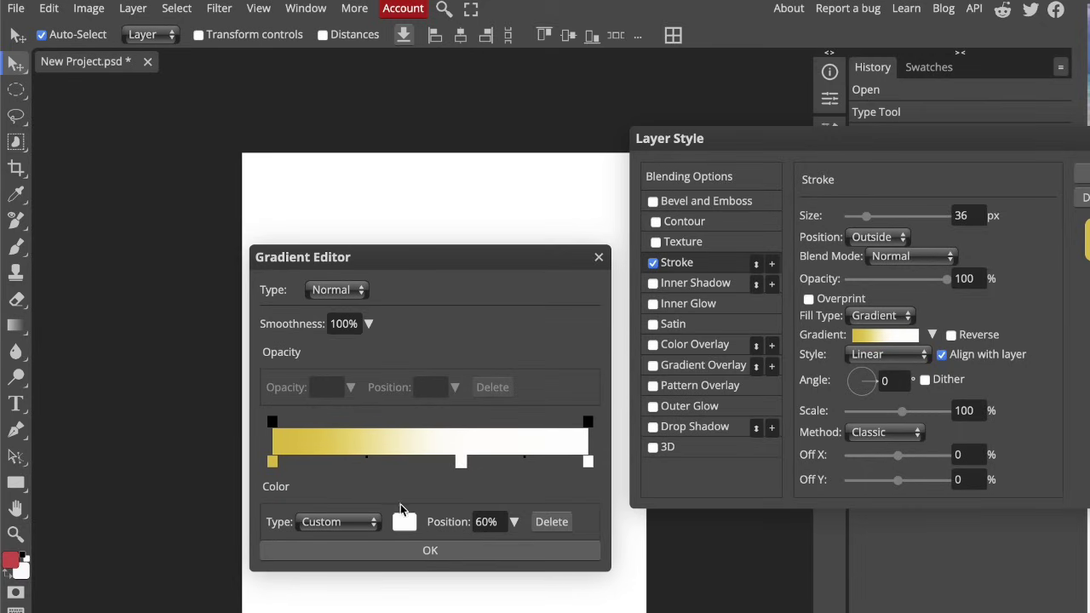
pyautogui.click(402, 523)
pyautogui.click(591, 474)
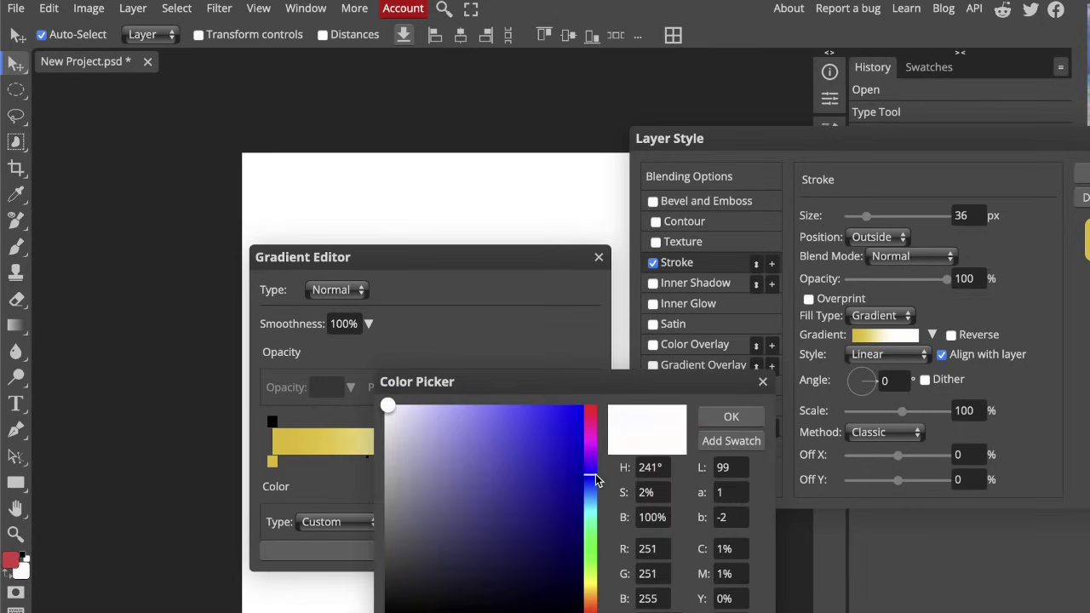
pyautogui.click(497, 497)
pyautogui.click(720, 416)
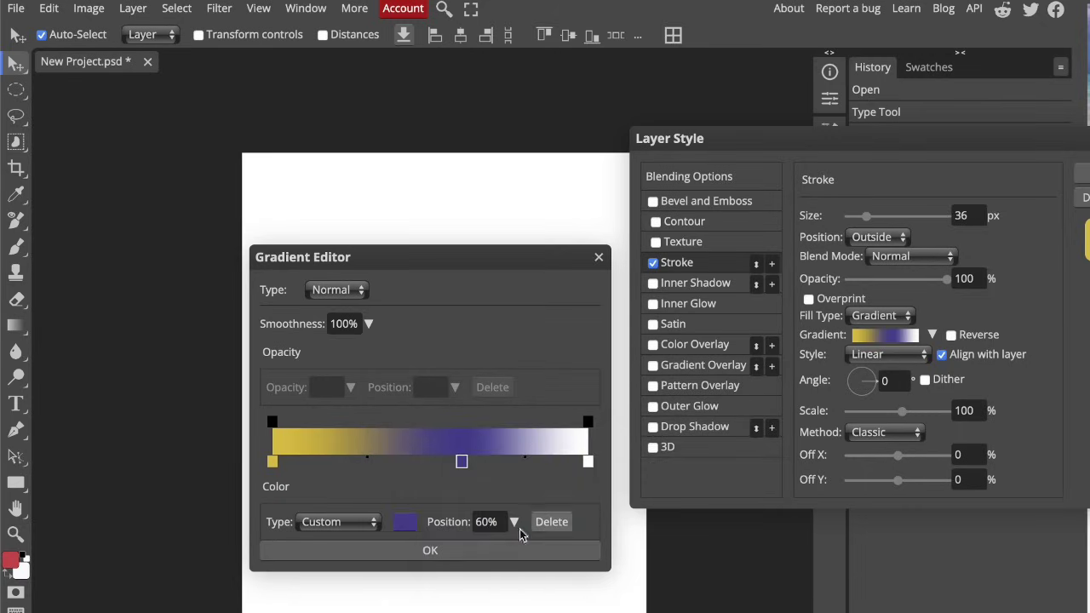
pyautogui.click(515, 552)
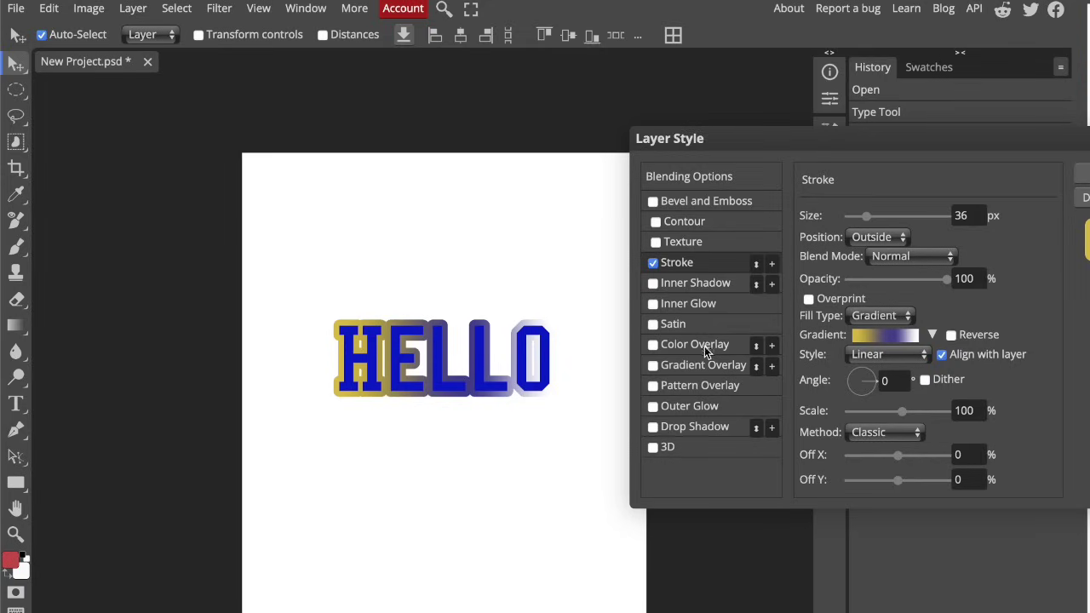
# - Enable Drop Shadow: 57% opacity, 63° angle, 87 px distance, 26% spread, 64 px size
pyautogui.click(692, 426)
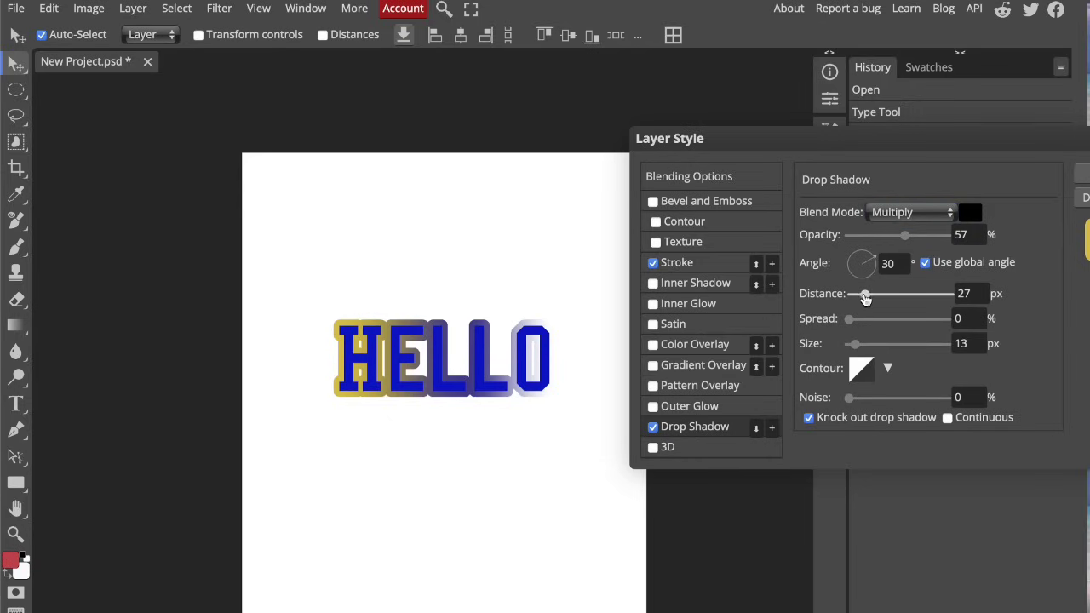
pyautogui.moveTo(866, 294); pyautogui.dragTo(880, 344)
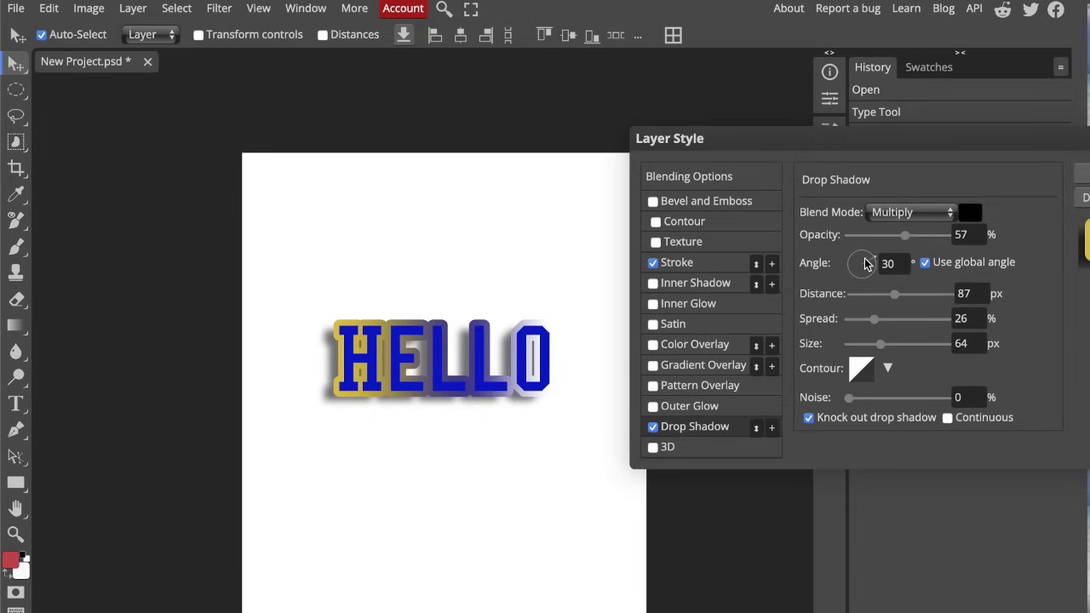
pyautogui.moveTo(864, 263)
pyautogui.mouseDown()
pyautogui.moveTo(847, 255)
pyautogui.moveTo(871, 252)
pyautogui.mouseUp()
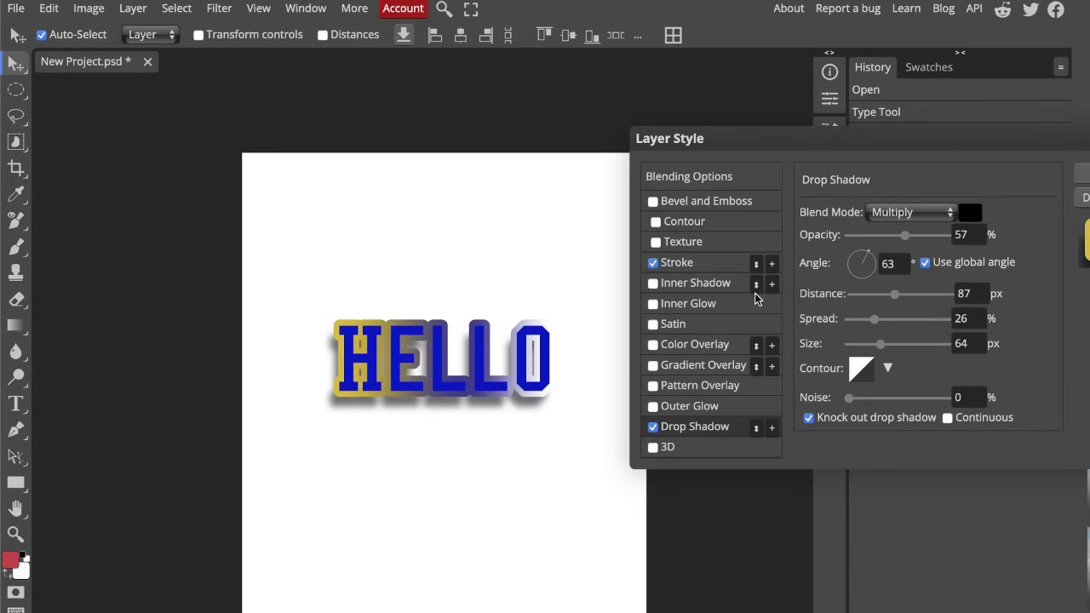
# - Enable Gradient Overlay with a light-green left stop and the angle set to -154°
pyautogui.click(714, 367)
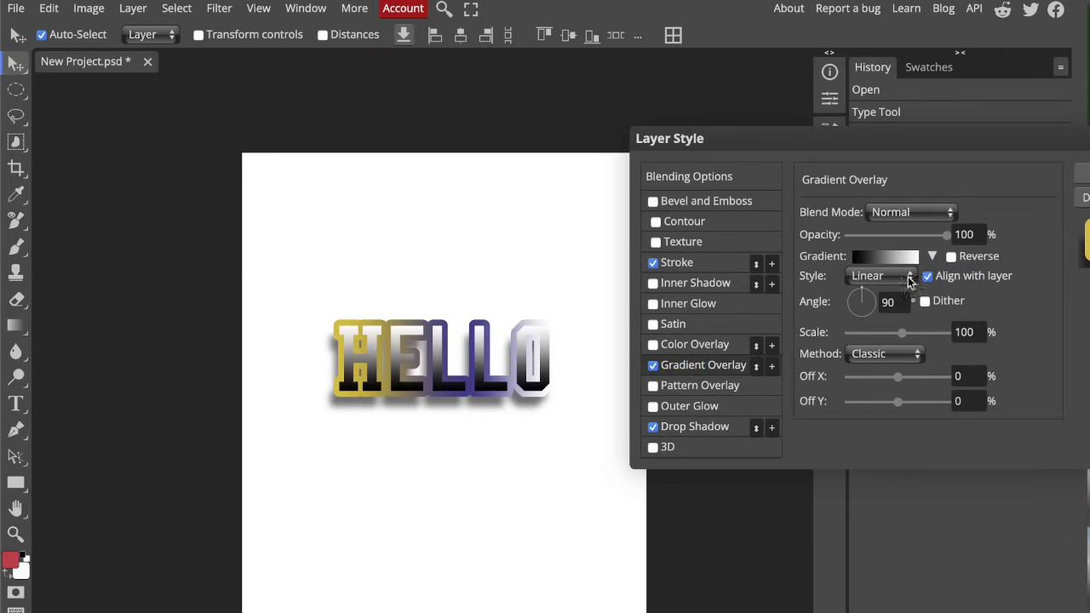
pyautogui.click(886, 256)
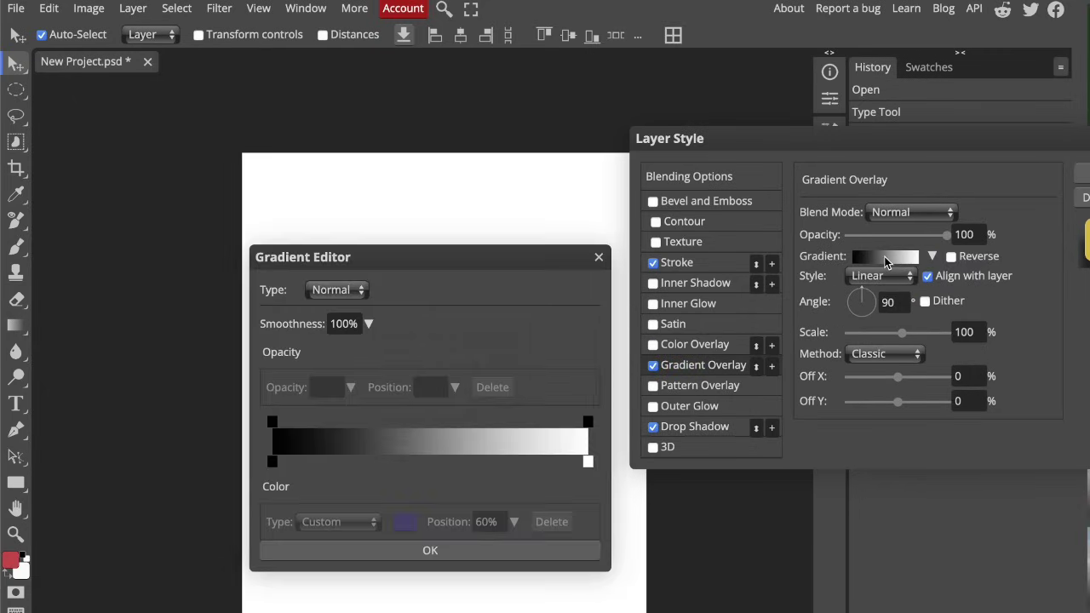
pyautogui.click(272, 462)
pyautogui.click(405, 523)
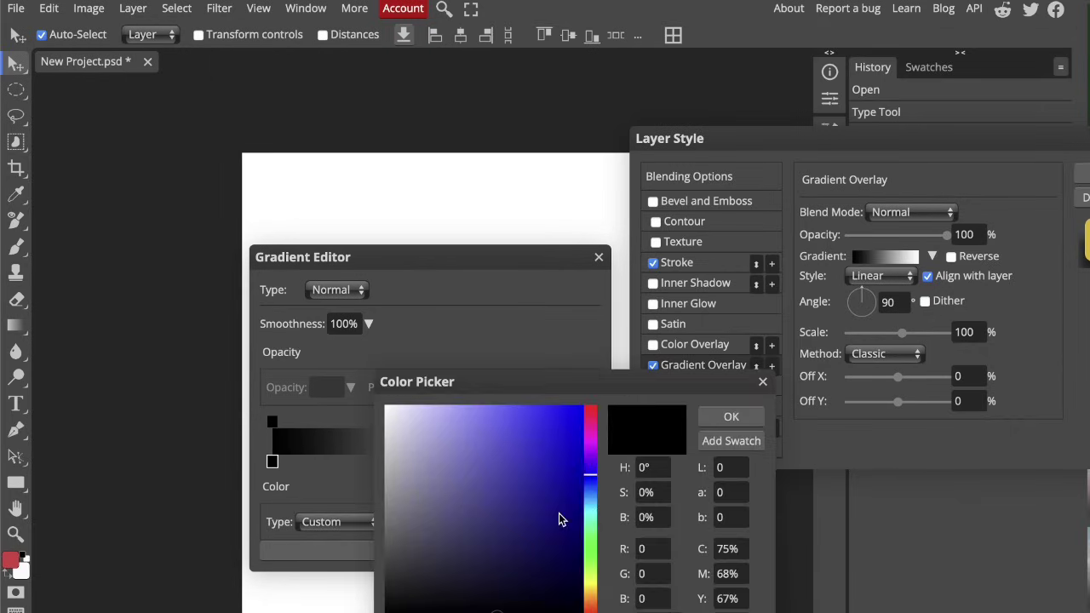
pyautogui.click(589, 550)
pyautogui.moveTo(500, 448); pyautogui.dragTo(499, 428)
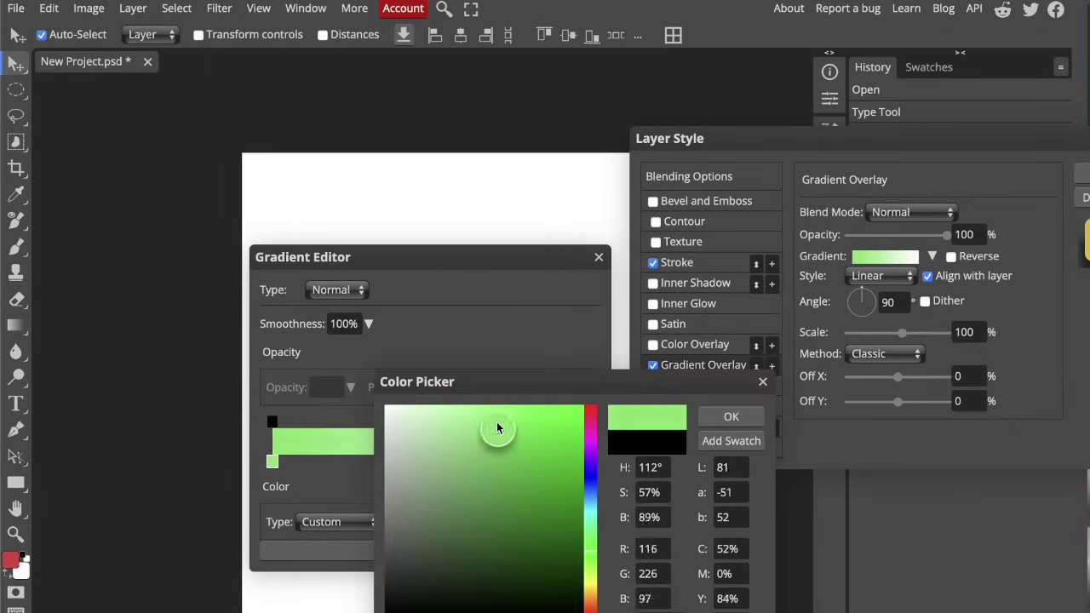
pyautogui.click(723, 419)
pyautogui.click(517, 550)
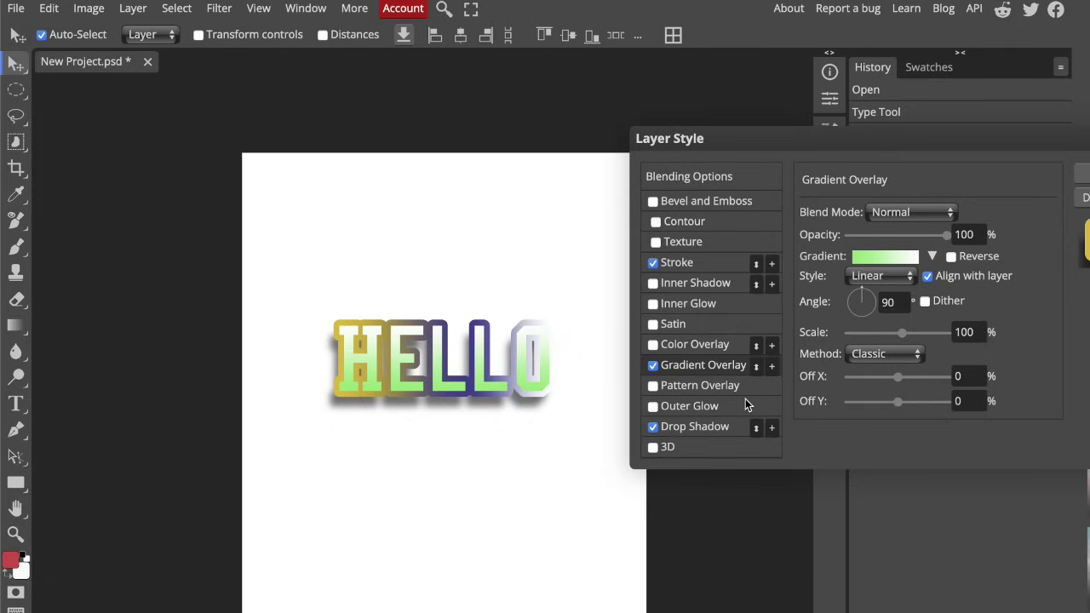
pyautogui.moveTo(863, 298); pyautogui.dragTo(850, 311)
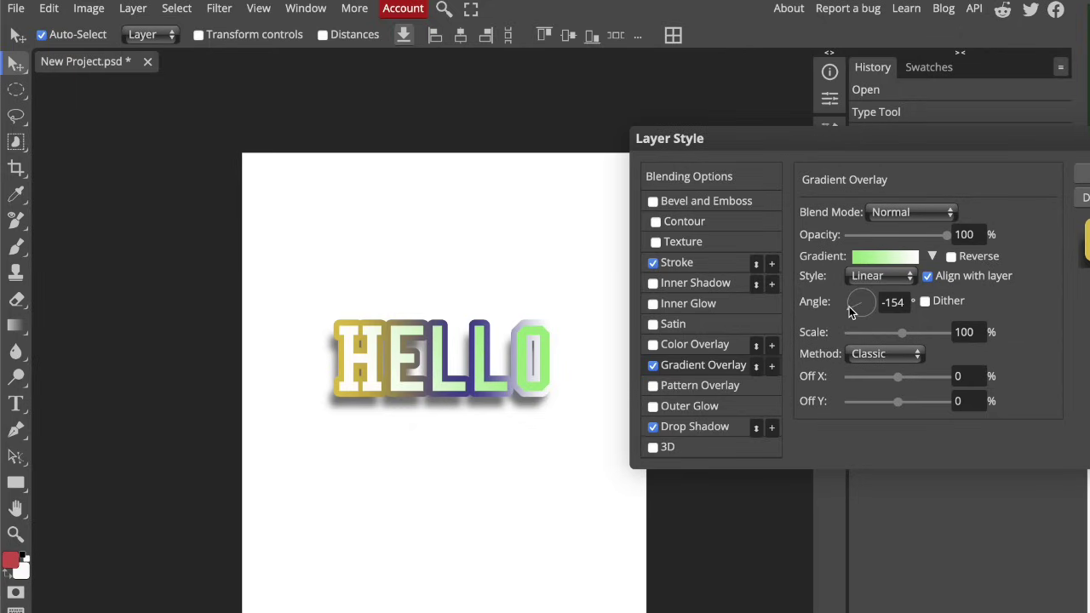
# - Enable Inner Shadow with 26 px distance and 20% spread
pyautogui.click(694, 285)
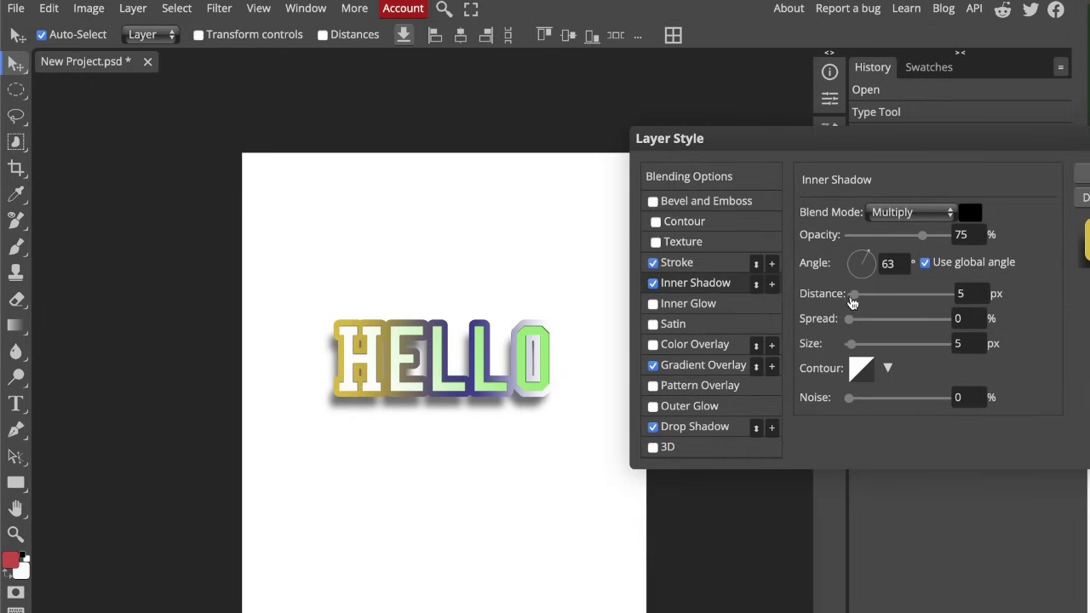
pyautogui.moveTo(861, 297); pyautogui.dragTo(868, 322)
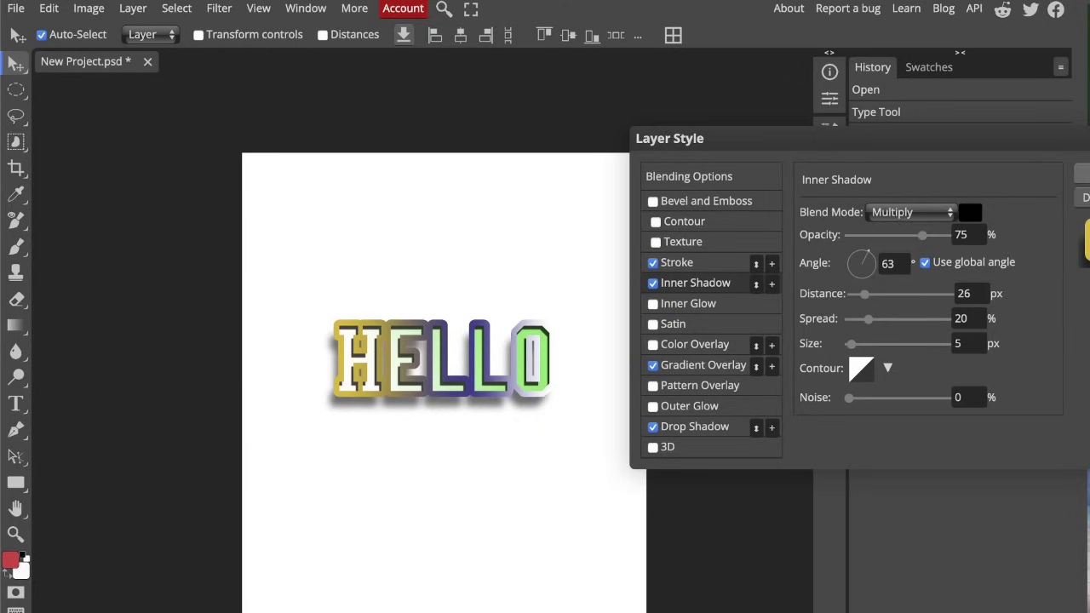
# - Keep the layer style effects and rasterize the Hello text layer
pyautogui.press('Return')
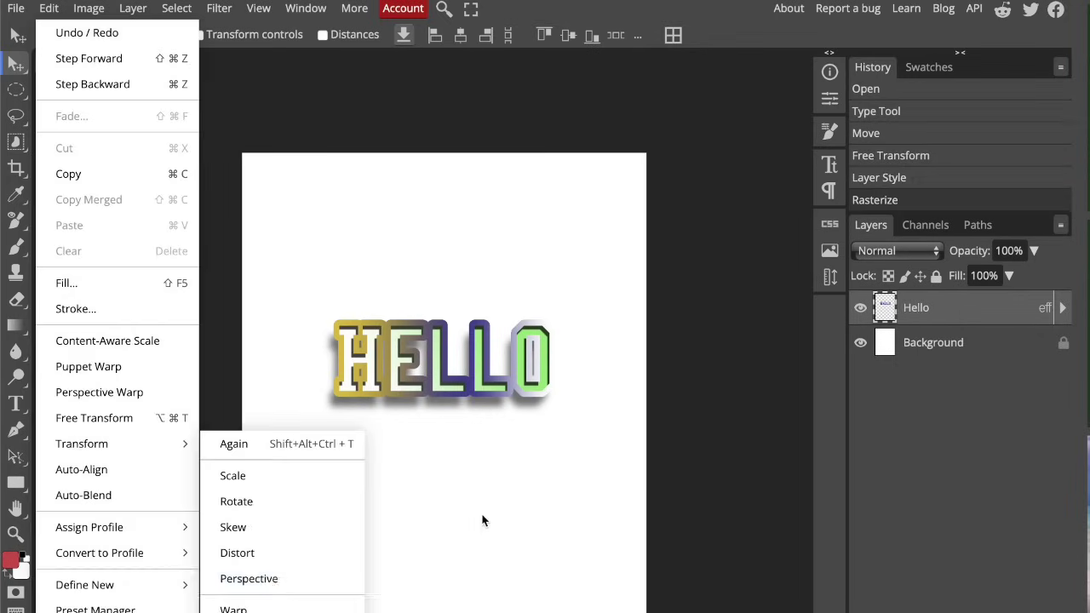
pyautogui.click(487, 522)
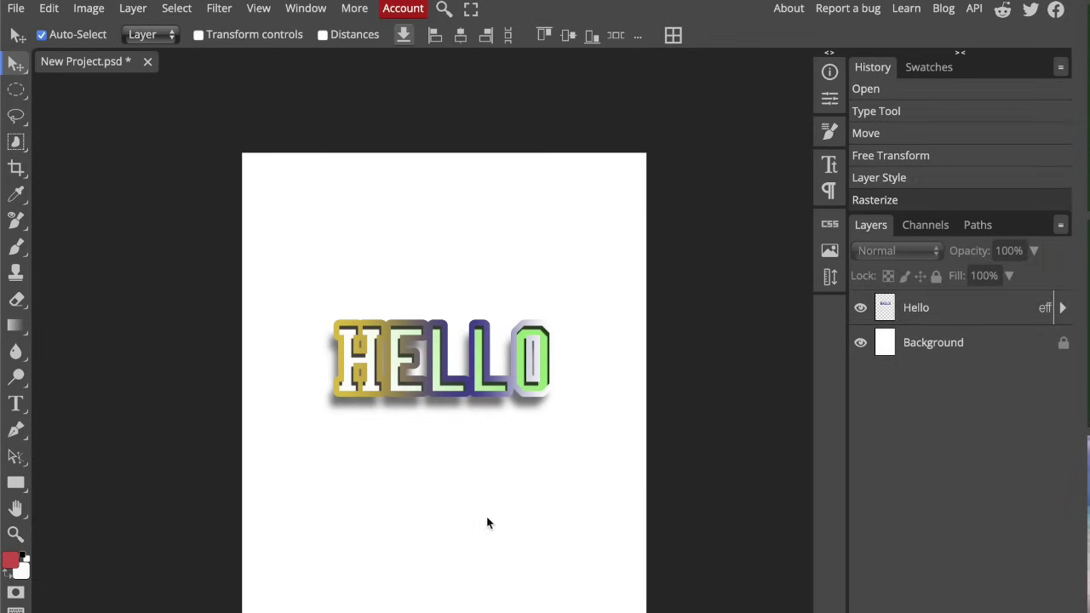
pyautogui.rightClick(945, 309)
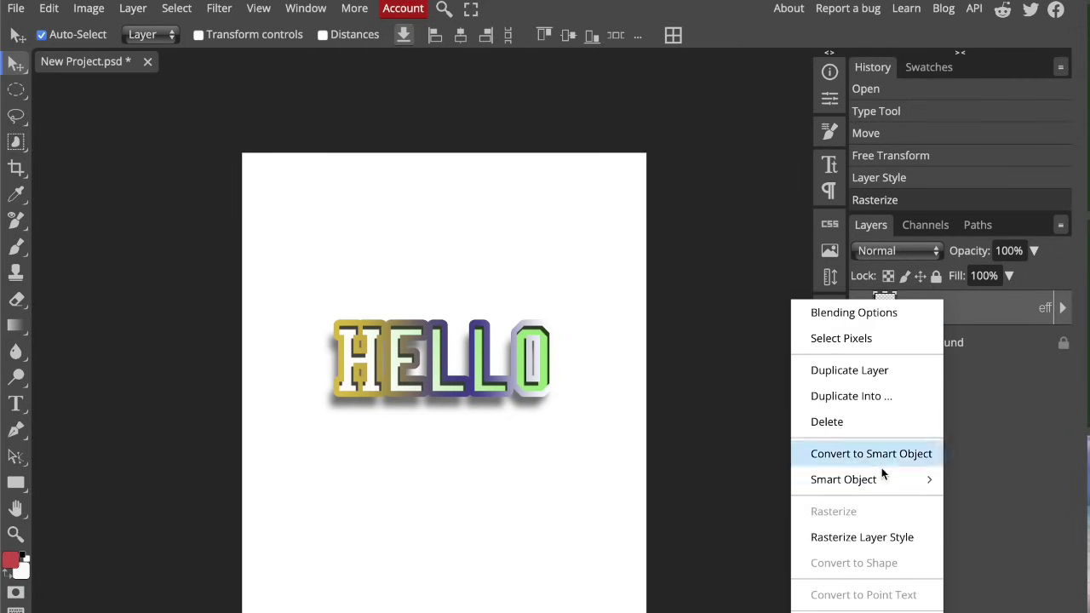
pyautogui.click(1011, 414)
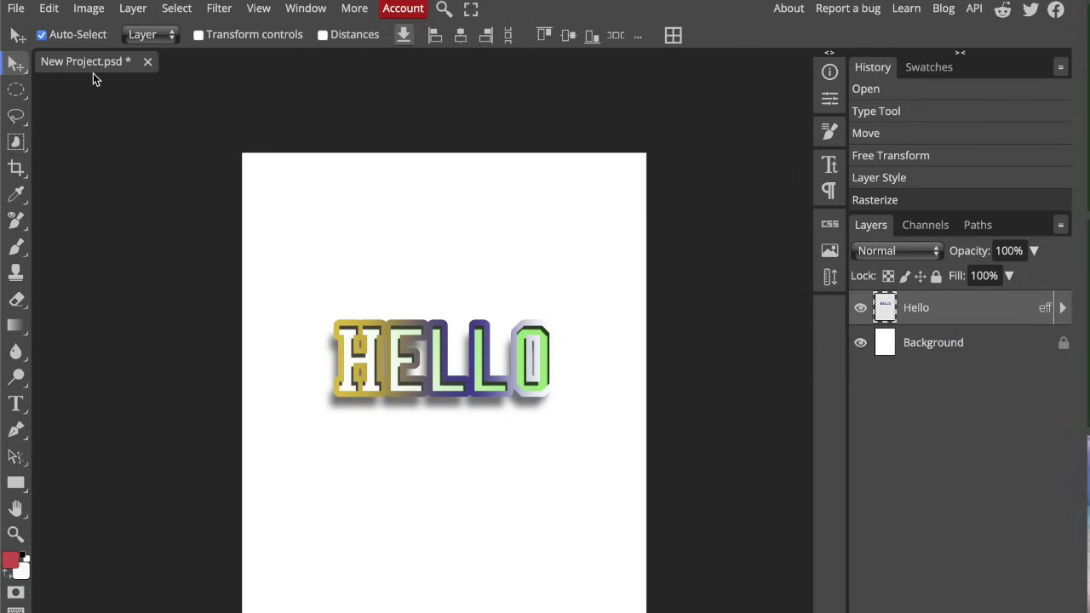
pyautogui.click(48, 8)
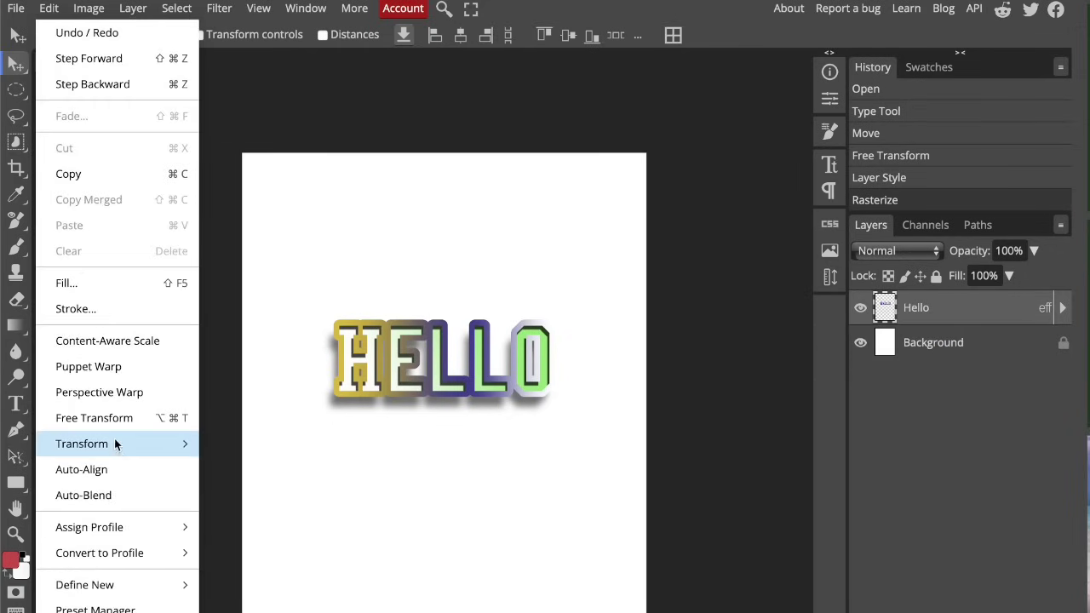
# - Start warping HELLO and preview the Arc, Arc Lower and Arc Upper styles
pyautogui.moveTo(115, 444)
pyautogui.click(289, 605)
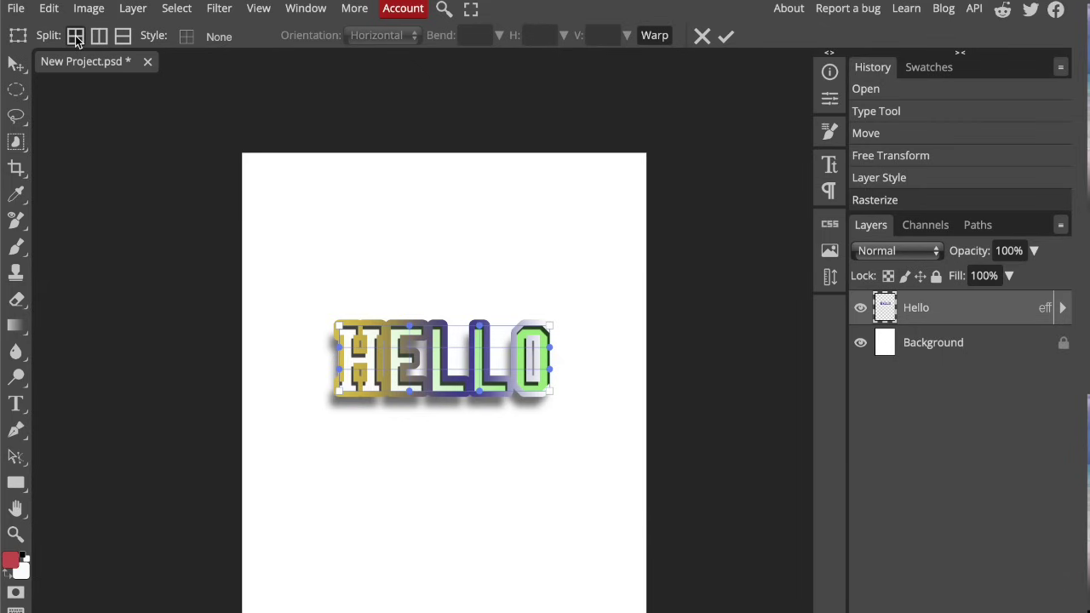
pyautogui.click(202, 37)
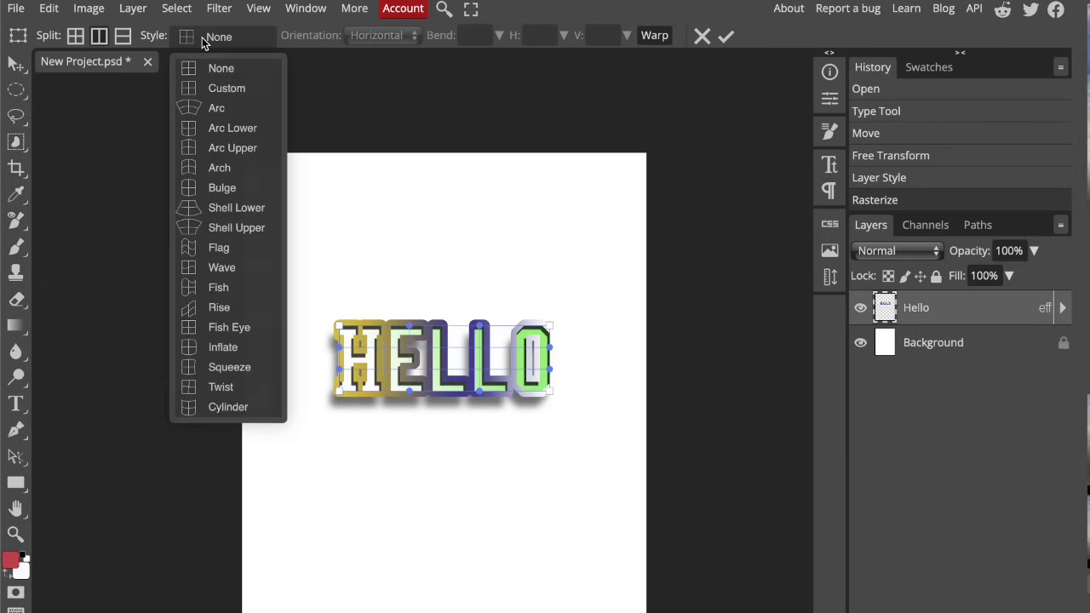
pyautogui.click(215, 109)
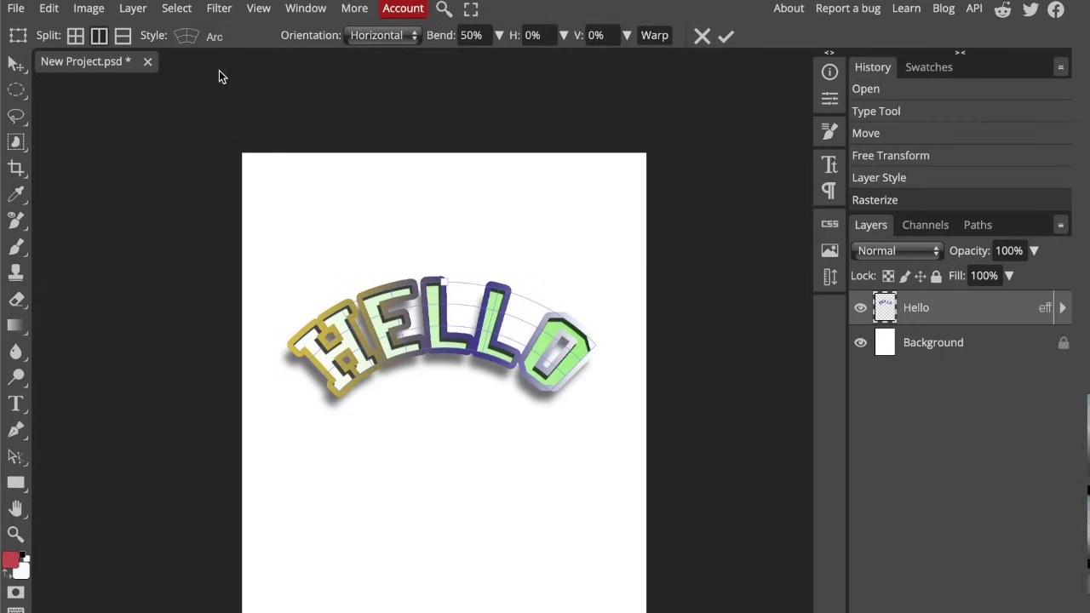
pyautogui.click(202, 36)
pyautogui.click(213, 126)
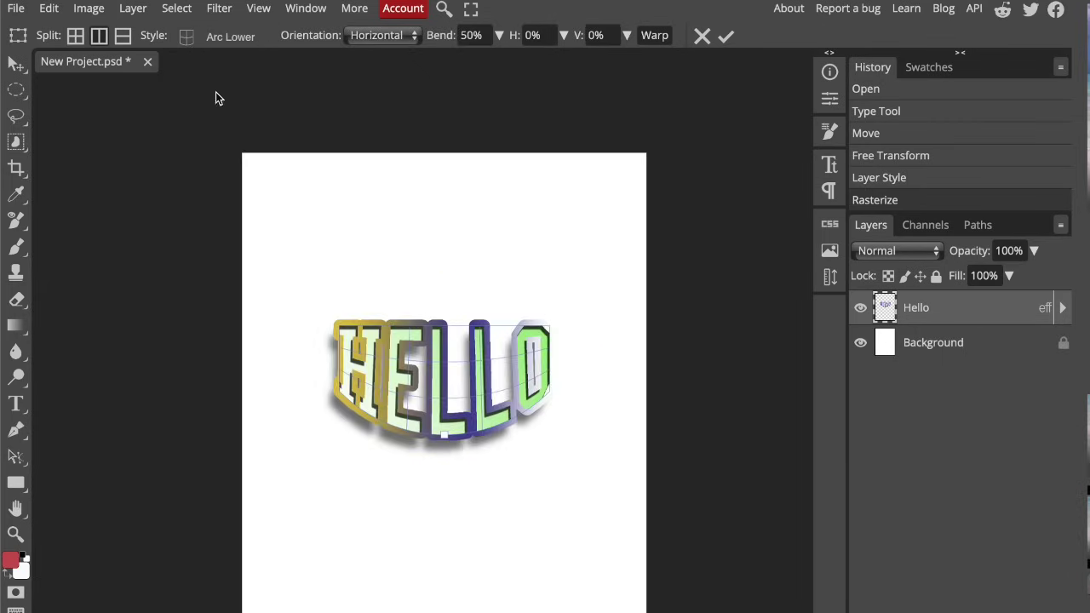
pyautogui.click(207, 36)
pyautogui.click(219, 149)
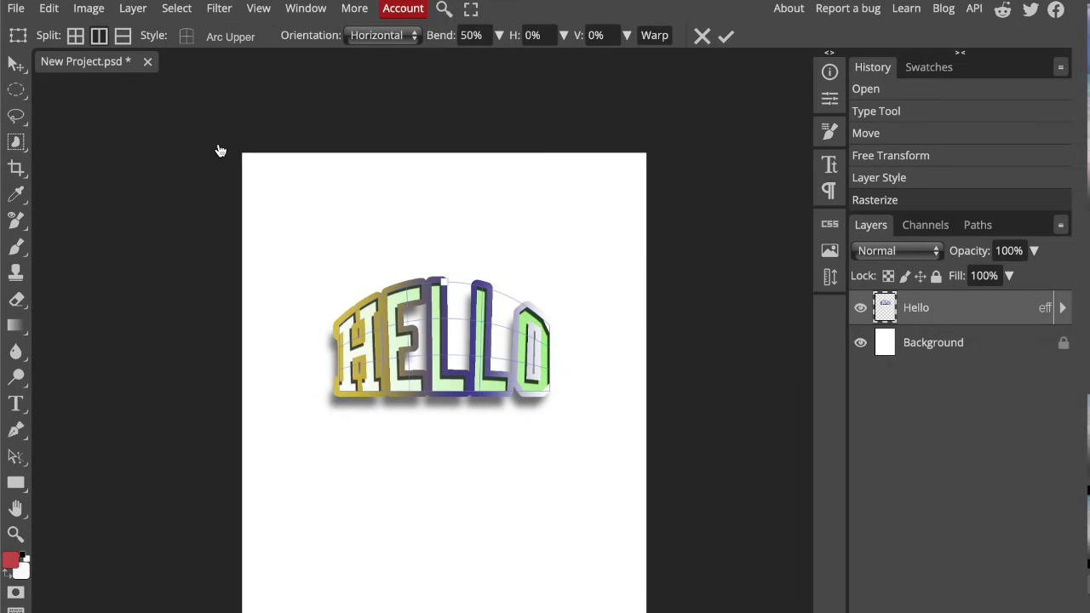
# - Preview Shell Lower and Fish Eye, then commit the Arc Lower warp on HELLO
pyautogui.click(213, 36)
pyautogui.click(225, 209)
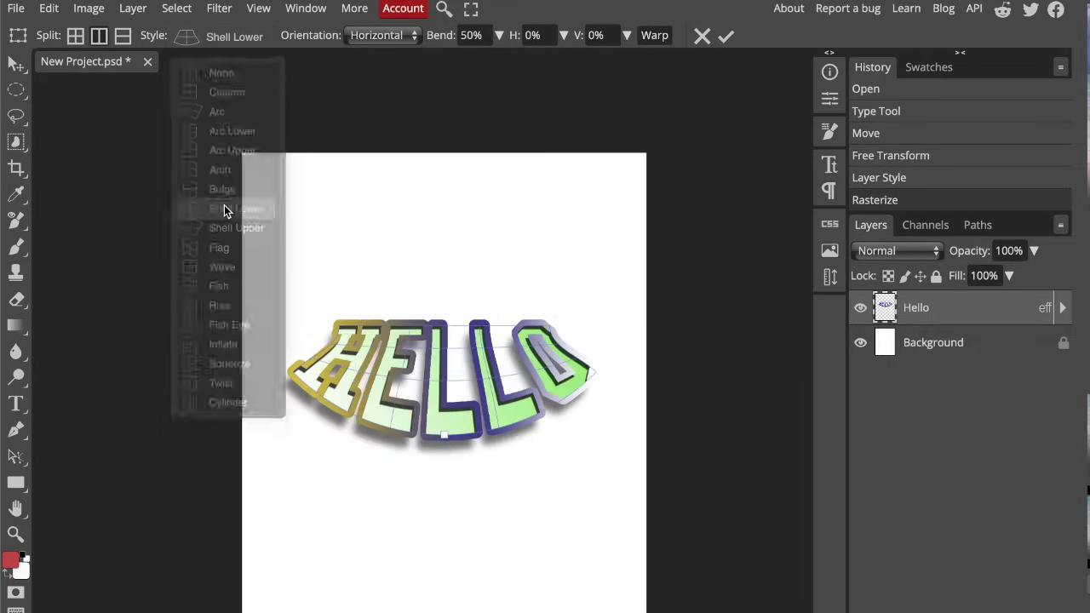
pyautogui.click(219, 39)
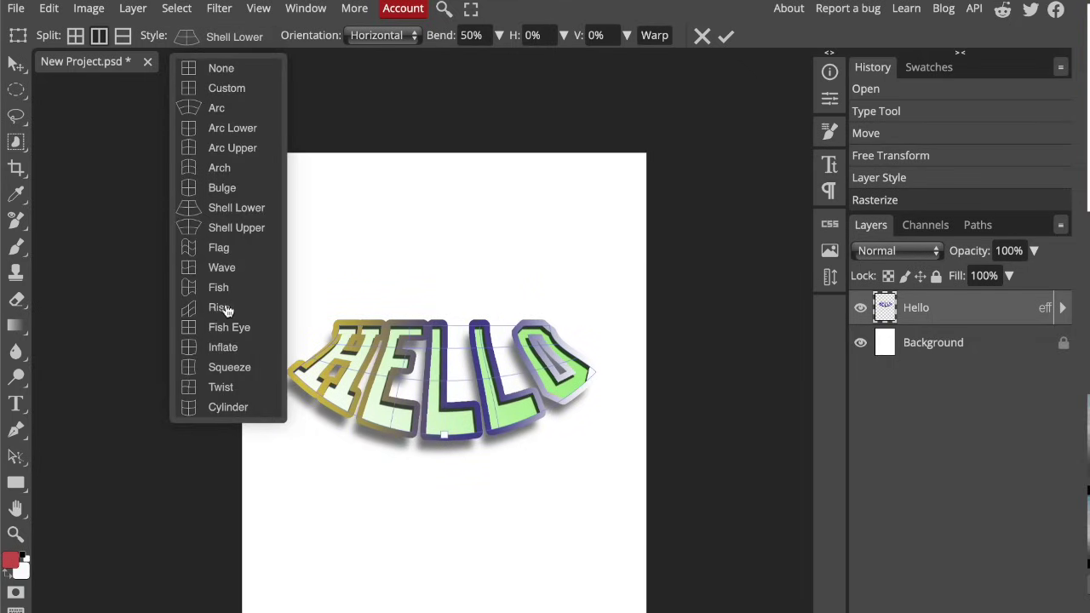
pyautogui.click(225, 327)
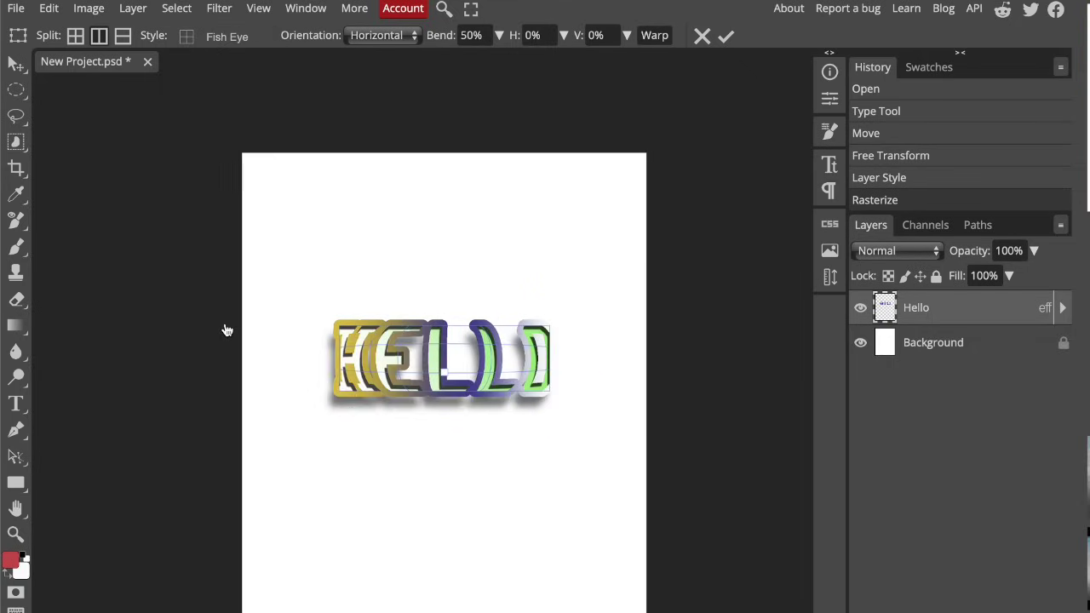
pyautogui.click(223, 40)
pyautogui.click(221, 128)
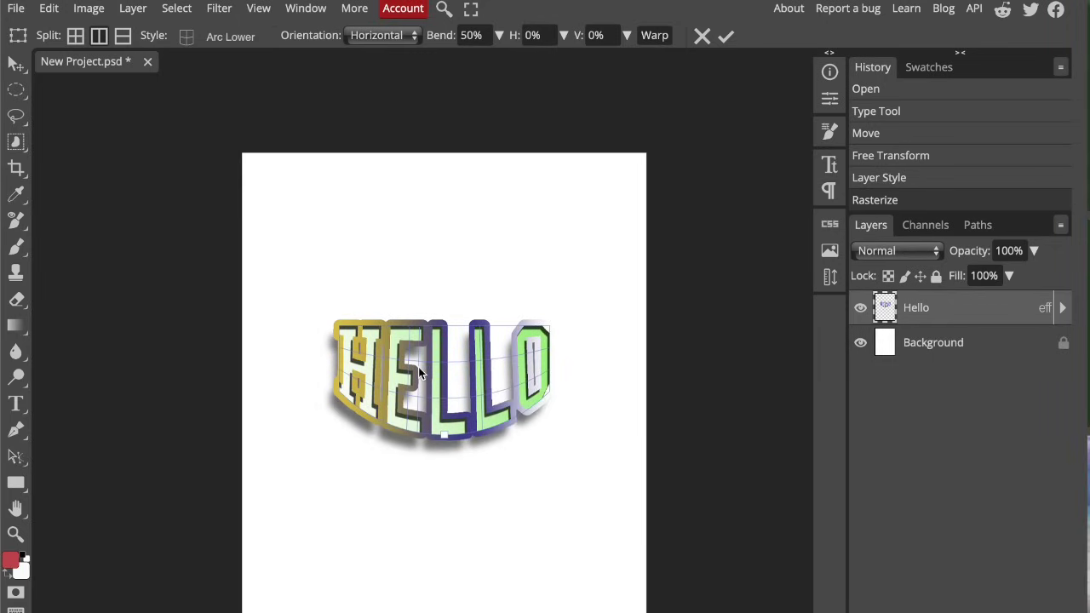
pyautogui.click(724, 37)
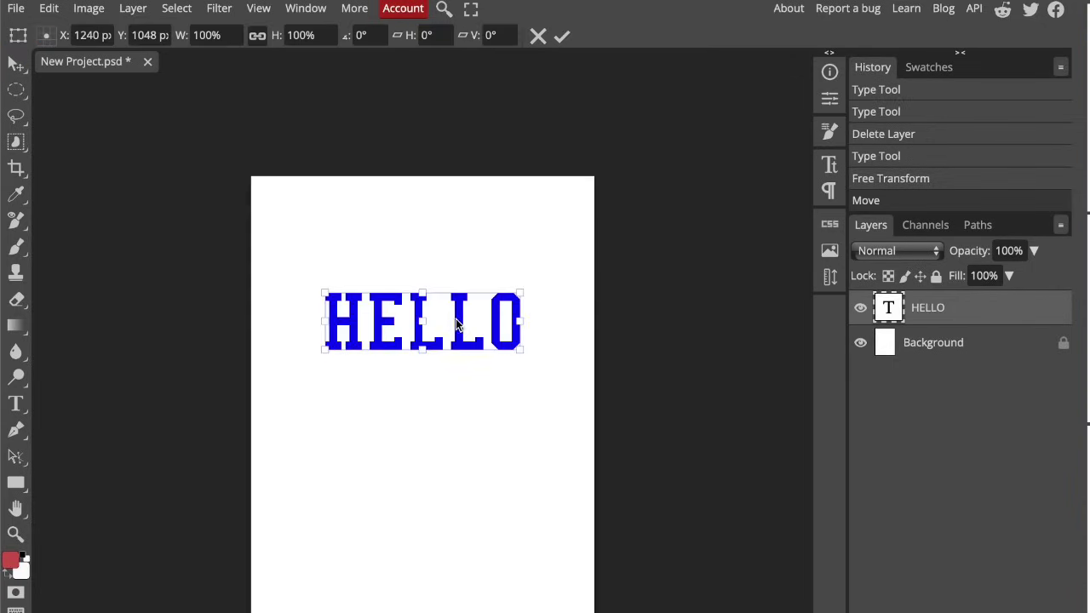
# - Try a -31.2° skew on HELLO, cancel it, and rasterize the HELLO layer
pyautogui.rightClick(460, 318)
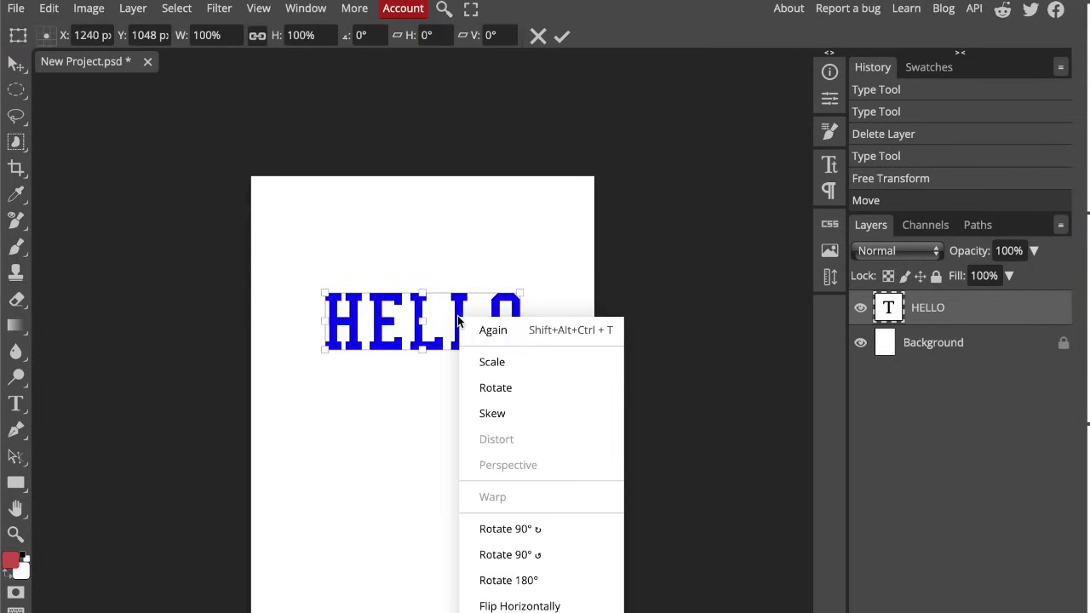
pyautogui.click(492, 414)
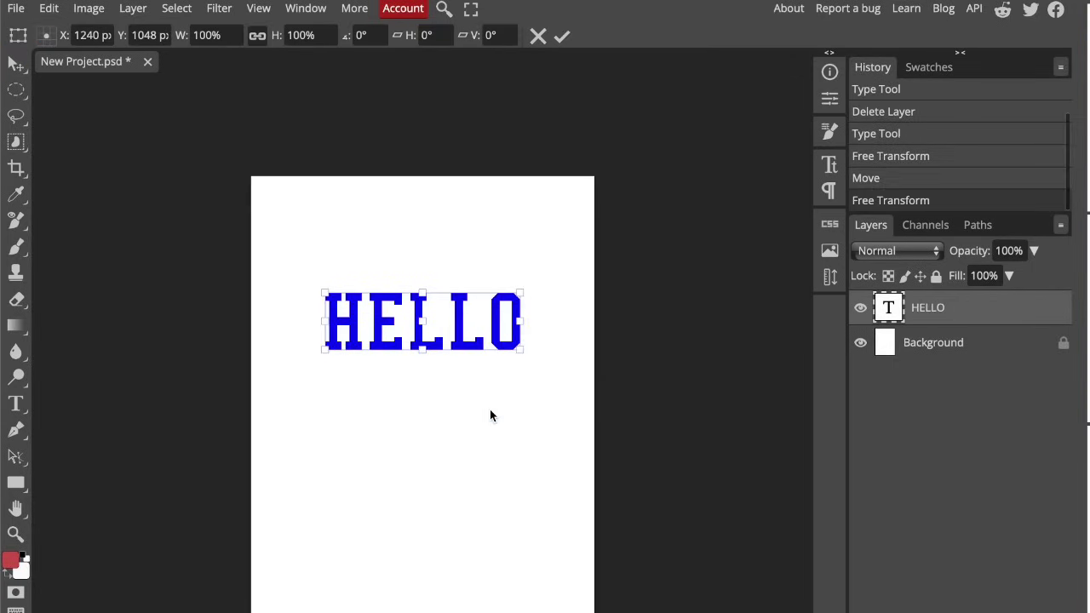
pyautogui.moveTo(423, 294); pyautogui.dragTo(457, 294)
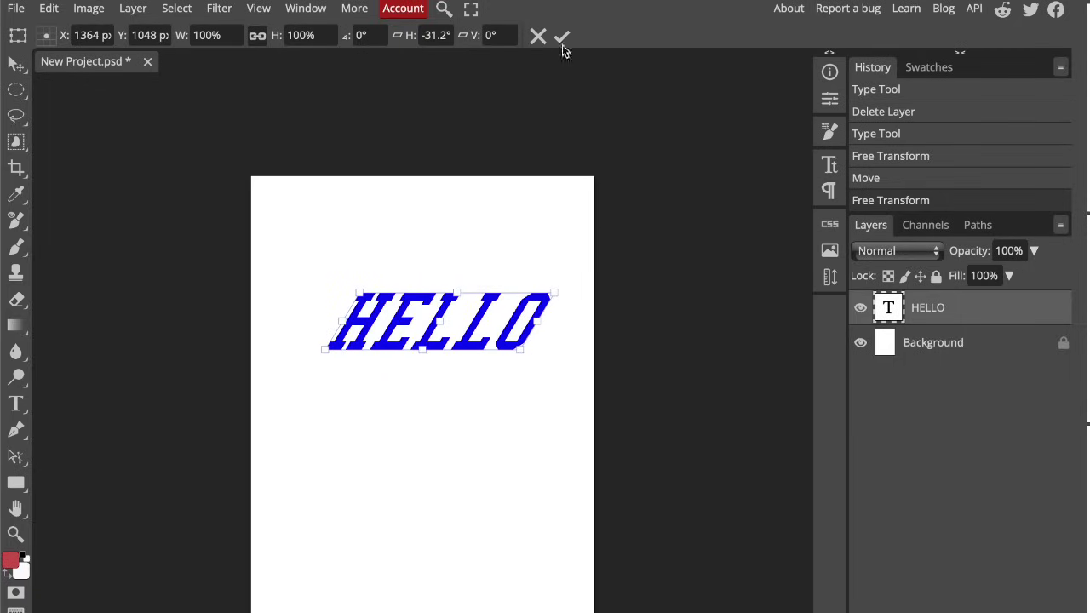
pyautogui.click(538, 34)
pyautogui.rightClick(1000, 315)
pyautogui.click(917, 508)
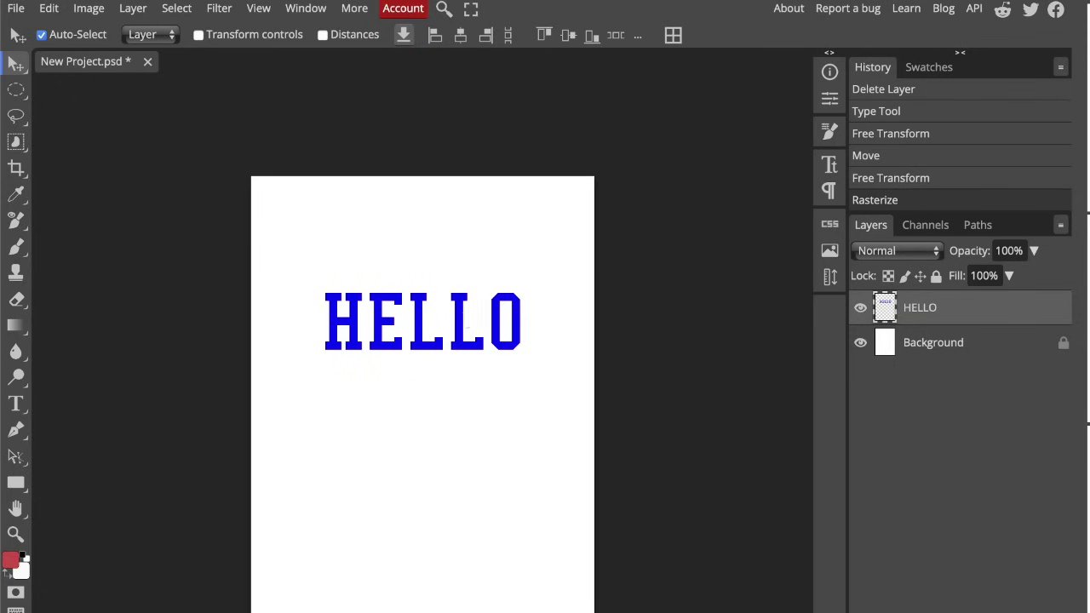
# - Try a distort transform on HELLO, then cancel it
pyautogui.hotkey('ctrl', 'alt', 't')
pyautogui.rightClick(462, 314)
pyautogui.click(537, 436)
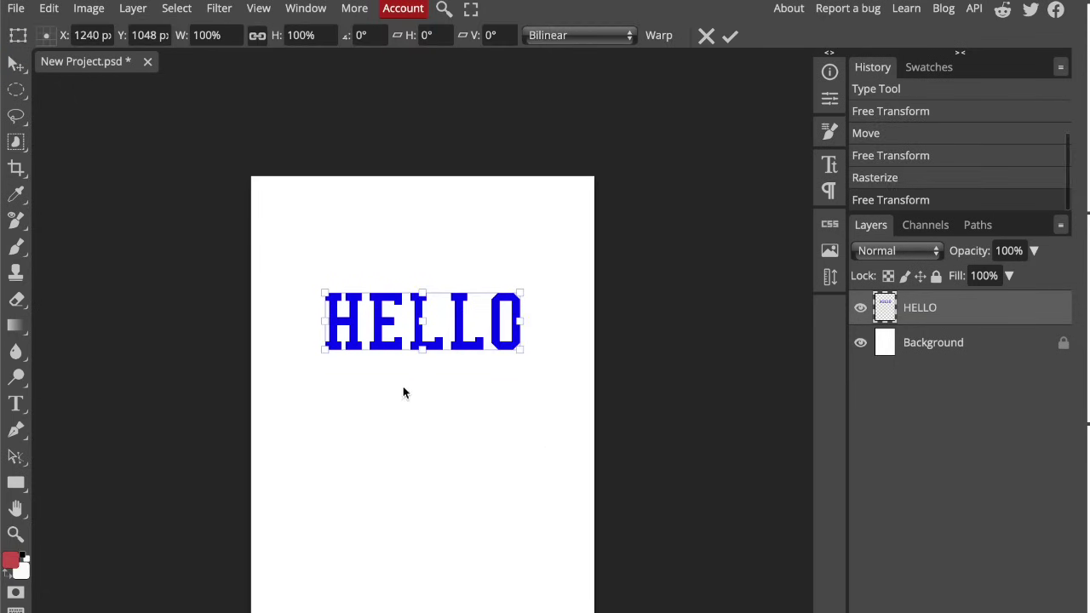
pyautogui.moveTo(377, 340); pyautogui.dragTo(457, 342)
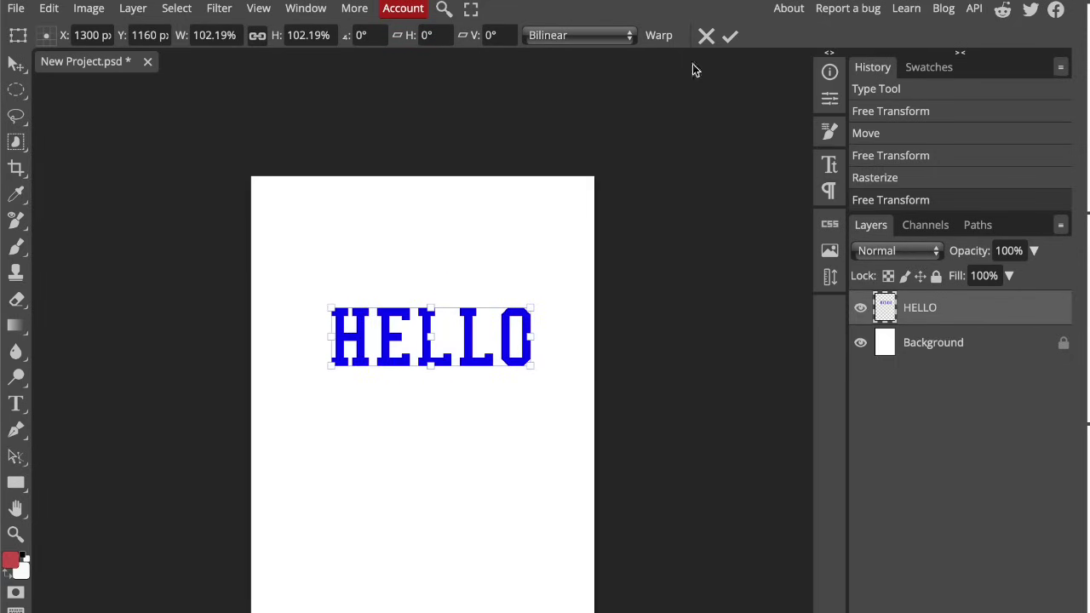
pyautogui.click(706, 35)
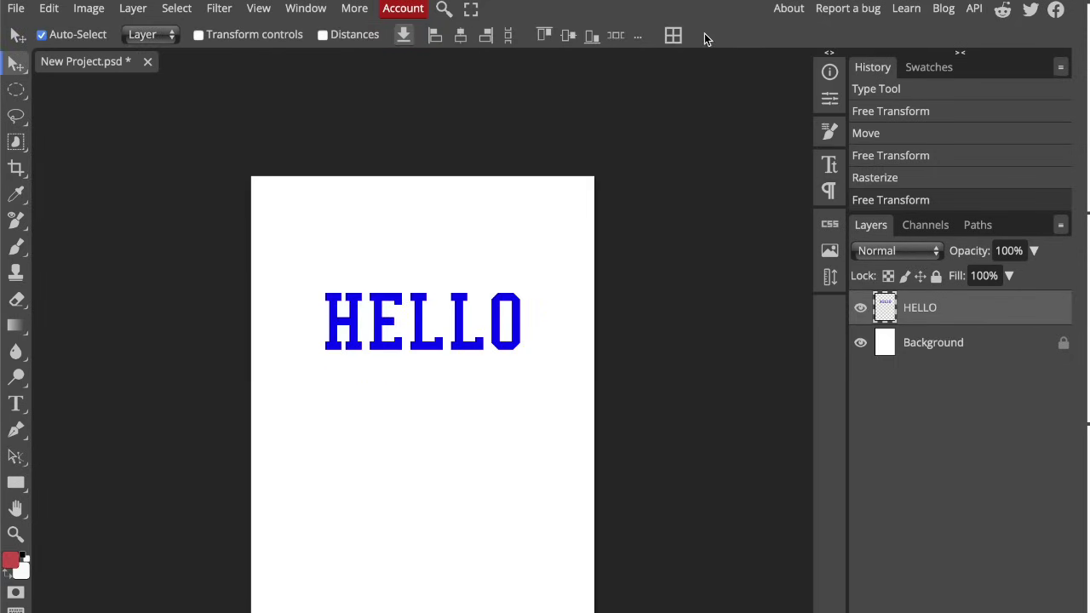
# - Widen HELLO's base with a perspective transform and move it lower on the page
pyautogui.hotkey('ctrl', 't')
pyautogui.rightClick(456, 310)
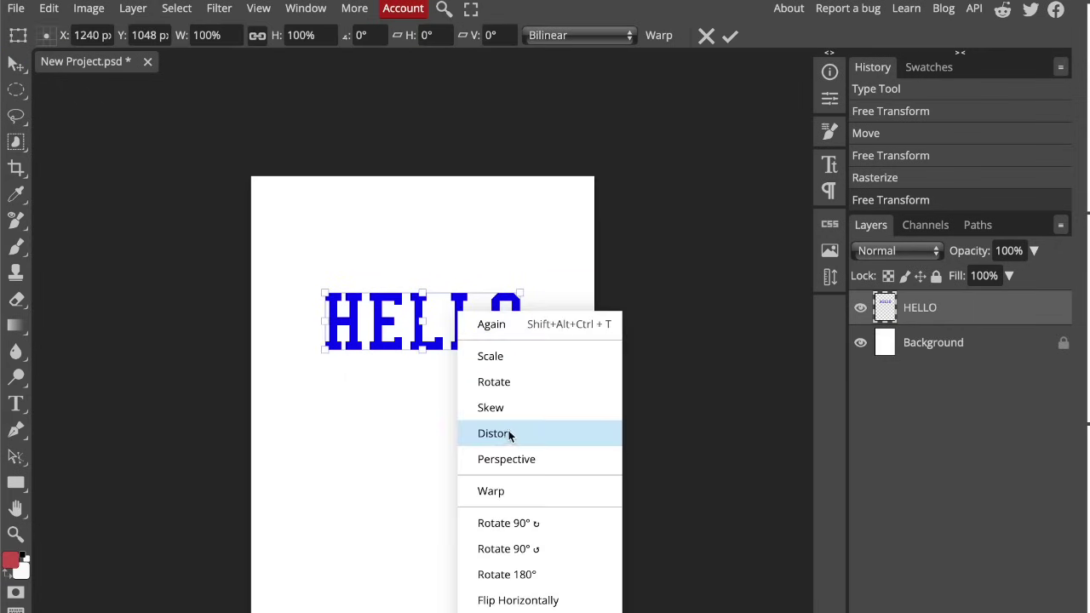
pyautogui.click(512, 463)
pyautogui.moveTo(325, 349); pyautogui.dragTo(293, 361)
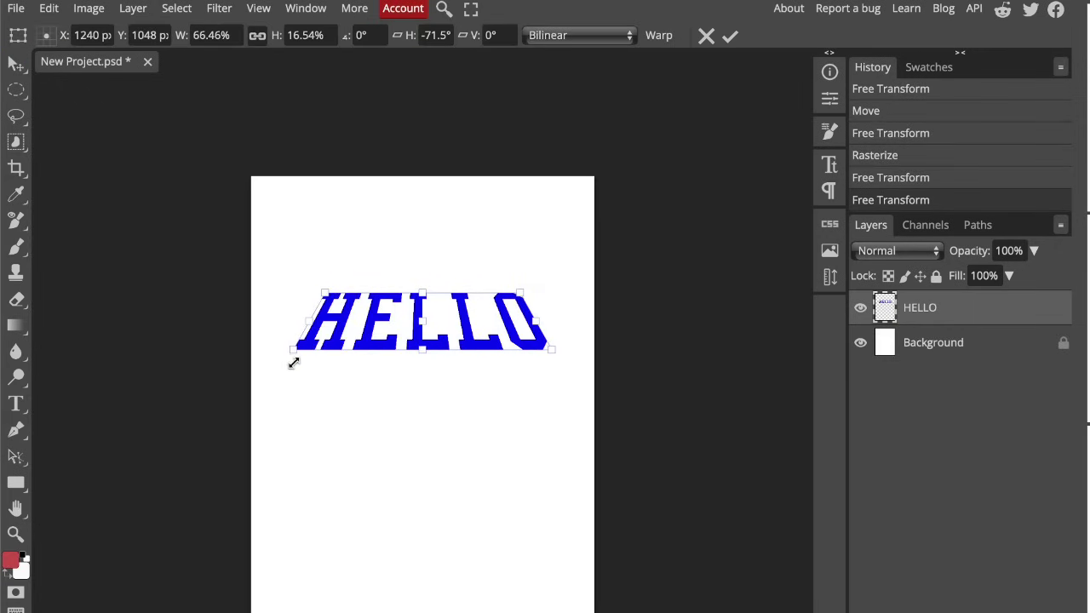
pyautogui.click(729, 35)
pyautogui.moveTo(502, 331); pyautogui.dragTo(505, 382)
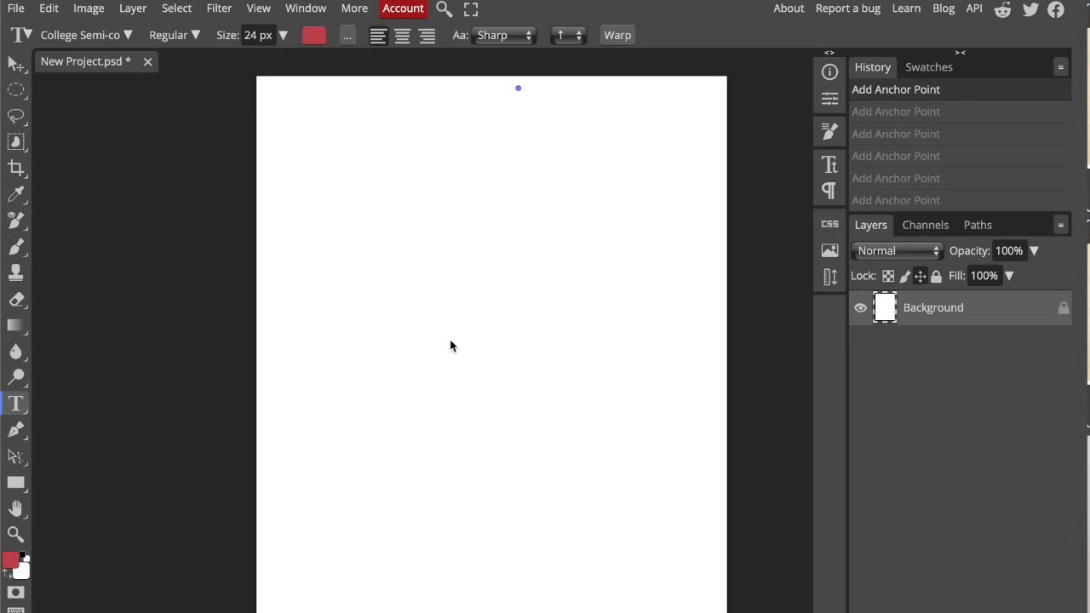
# - Draw a wavy S-shaped pen path of six smooth anchors from the page top to near its bottom
pyautogui.click(11, 432)
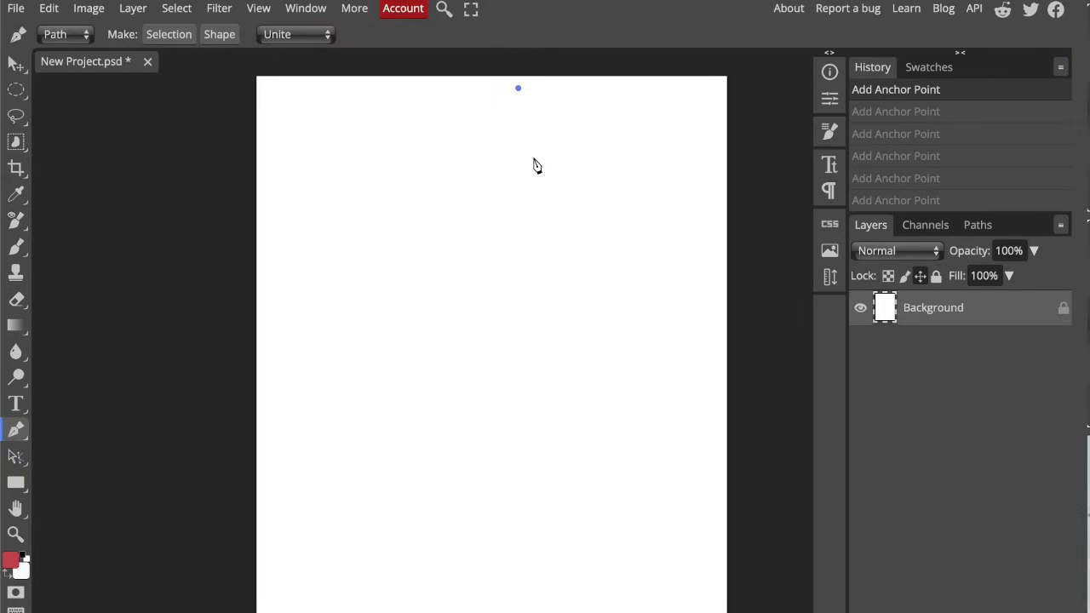
pyautogui.moveTo(533, 122); pyautogui.dragTo(489, 168)
pyautogui.moveTo(491, 217); pyautogui.dragTo(512, 256)
pyautogui.moveTo(547, 300); pyautogui.dragTo(528, 339)
pyautogui.moveTo(483, 389); pyautogui.dragTo(483, 434)
pyautogui.moveTo(565, 516); pyautogui.dragTo(553, 584)
pyautogui.moveTo(451, 586); pyautogui.dragTo(440, 603)
pyautogui.press('Escape')
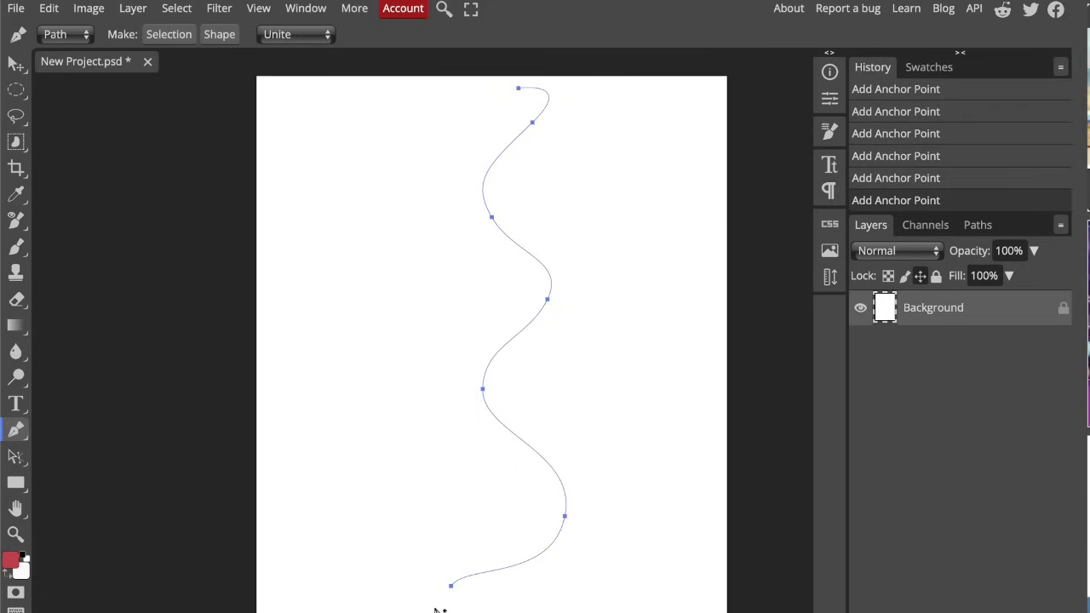
pyautogui.press('t')
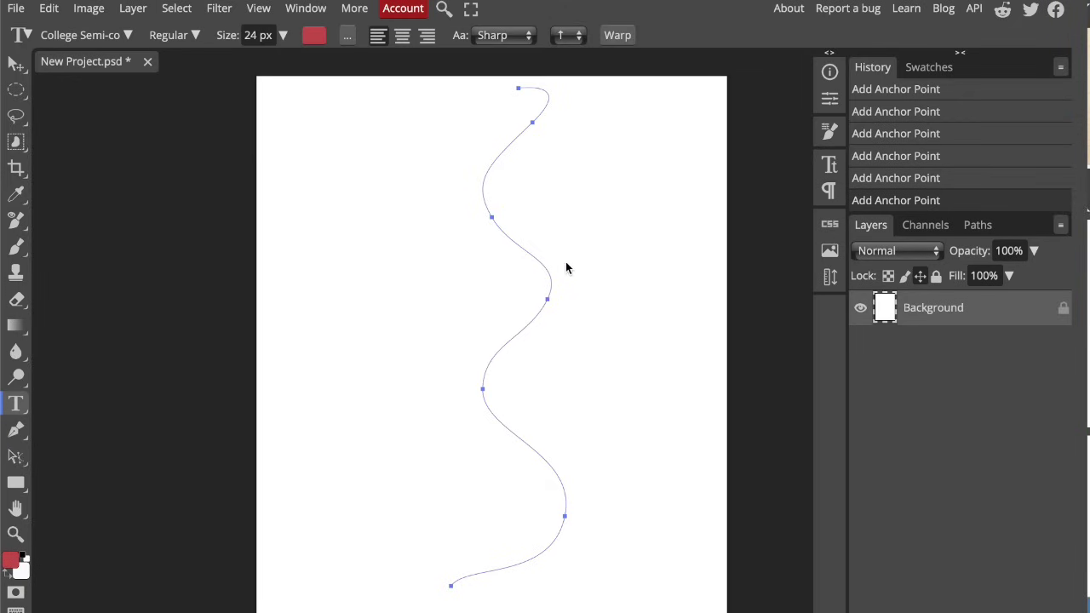
# - Type 'text on a path' along the wavy path
pyautogui.click(545, 269)
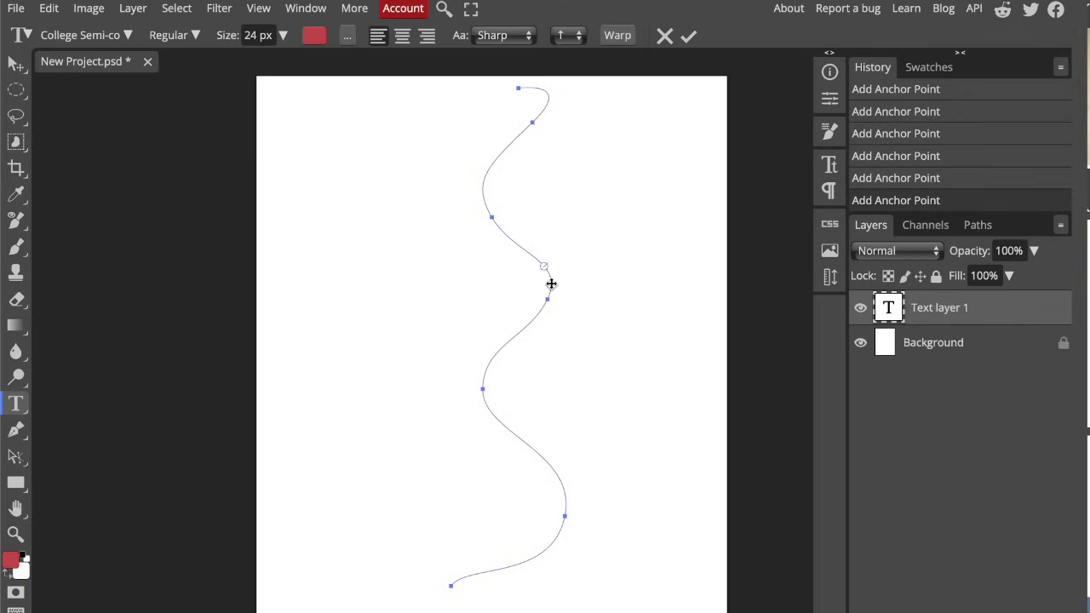
pyautogui.scroll(3, 541, 253)
pyautogui.scroll(-3, 541, 253)
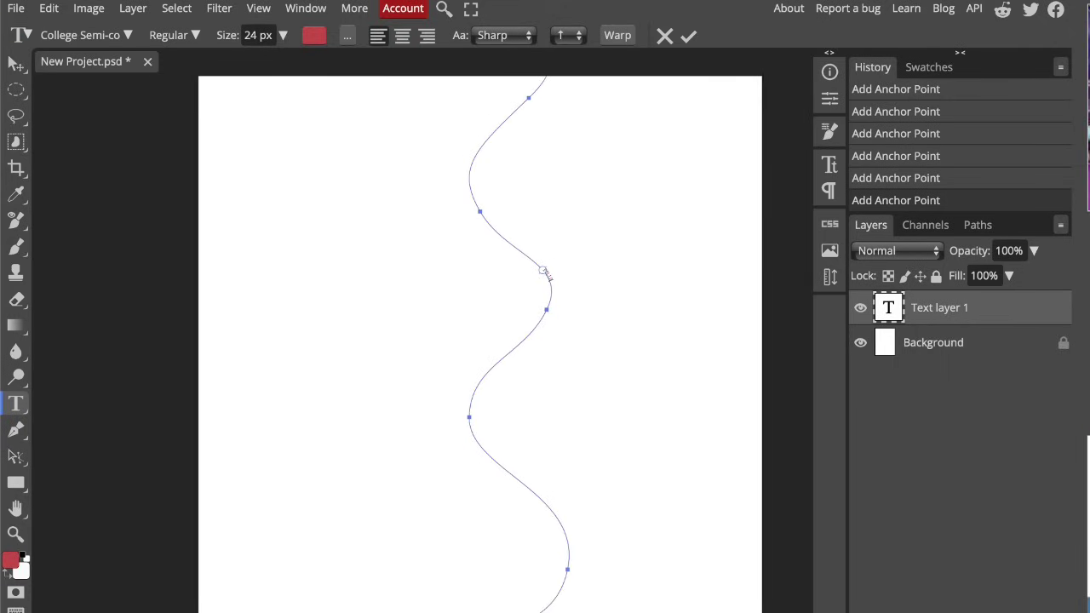
pyautogui.click(544, 272)
pyautogui.write('text on a path')
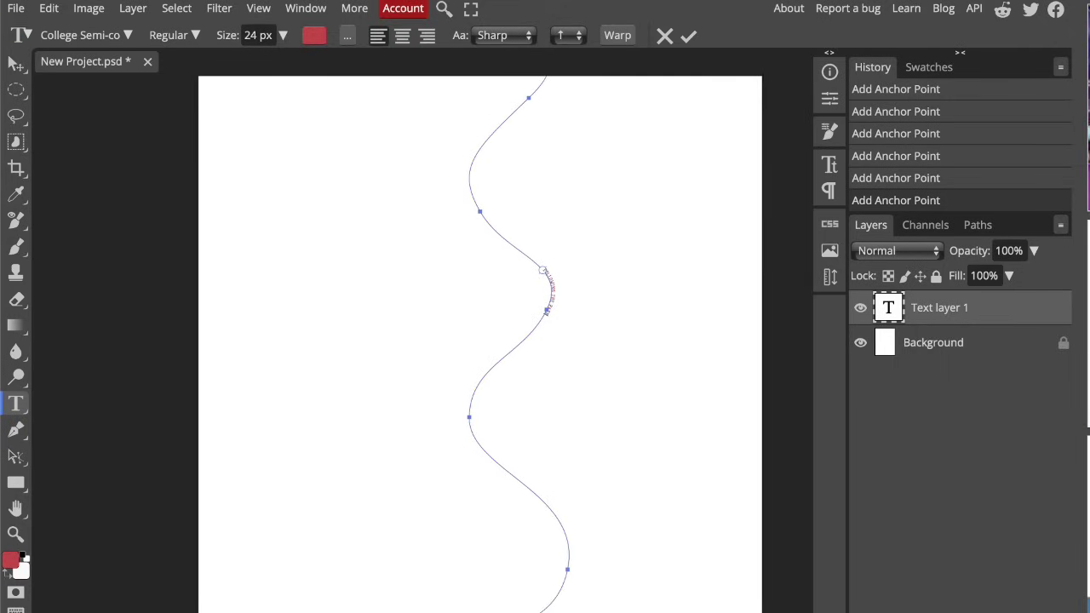
# - Set all the path text to the Commando font at 150 px
pyautogui.hotkey('ctrl', 'a')
pyautogui.click(282, 35)
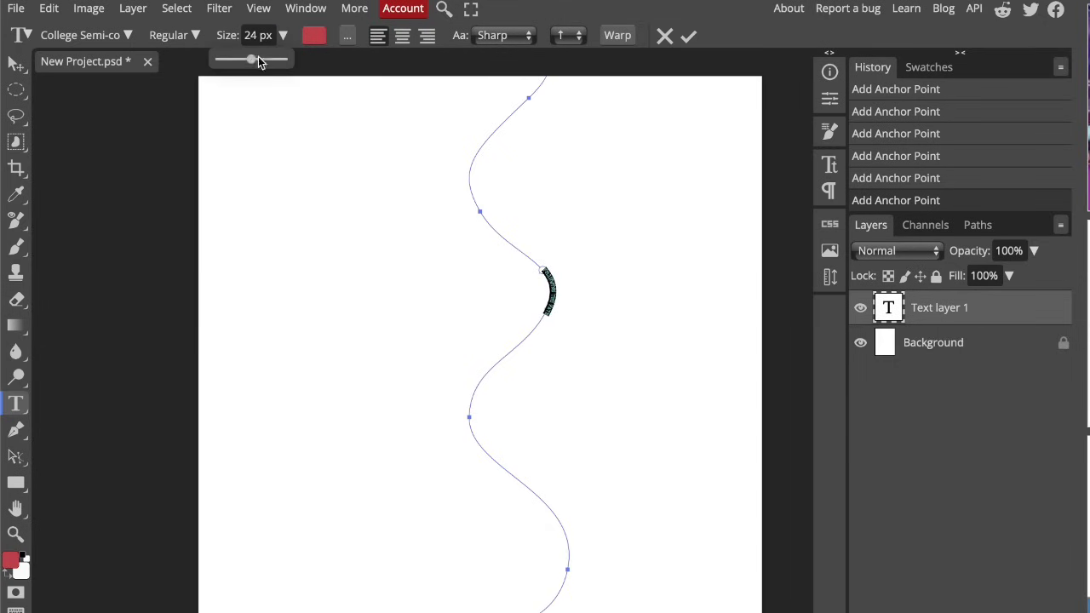
pyautogui.moveTo(253, 60); pyautogui.dragTo(290, 66)
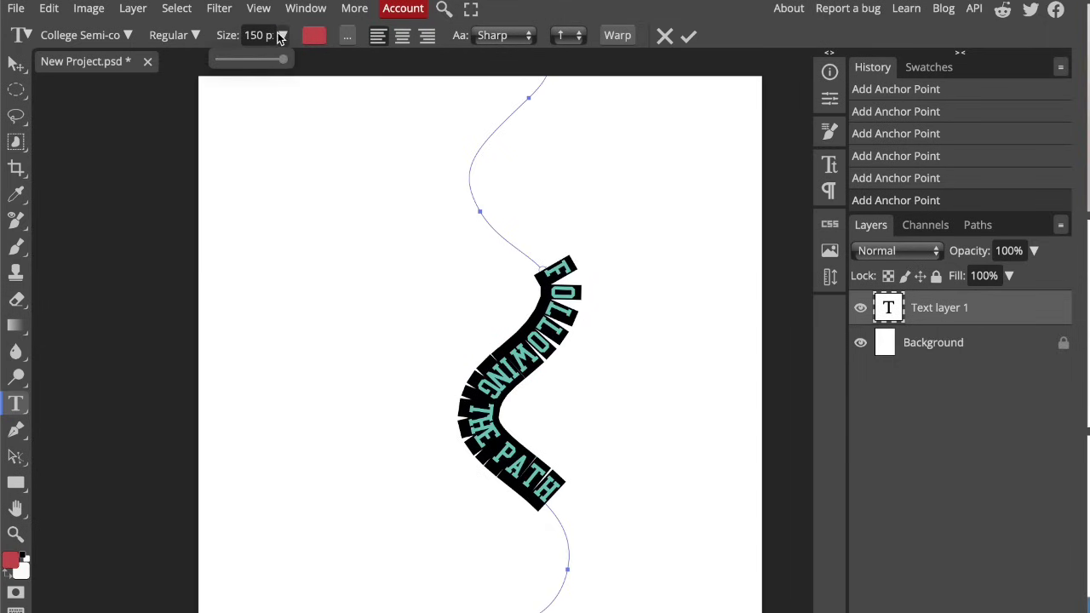
pyautogui.click(124, 35)
pyautogui.scroll(-5, 142, 248)
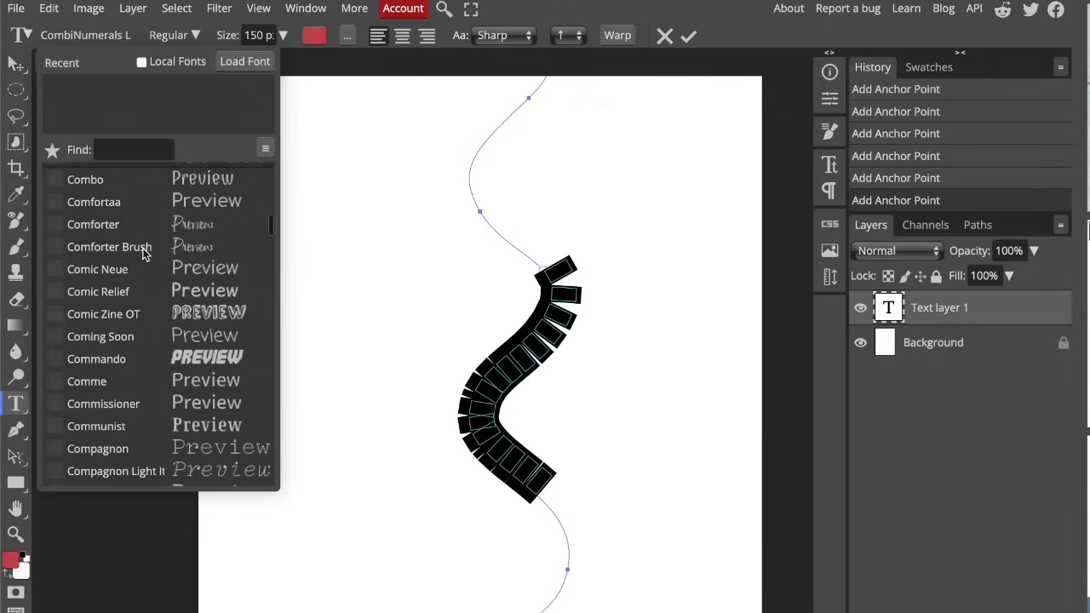
pyautogui.scroll(1, 143, 248)
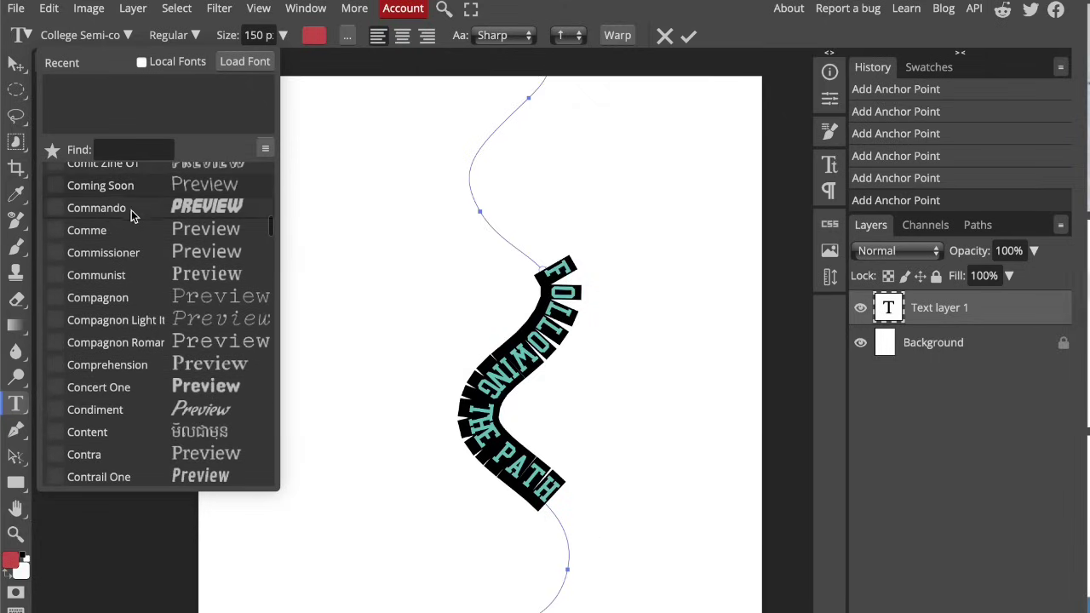
pyautogui.click(130, 208)
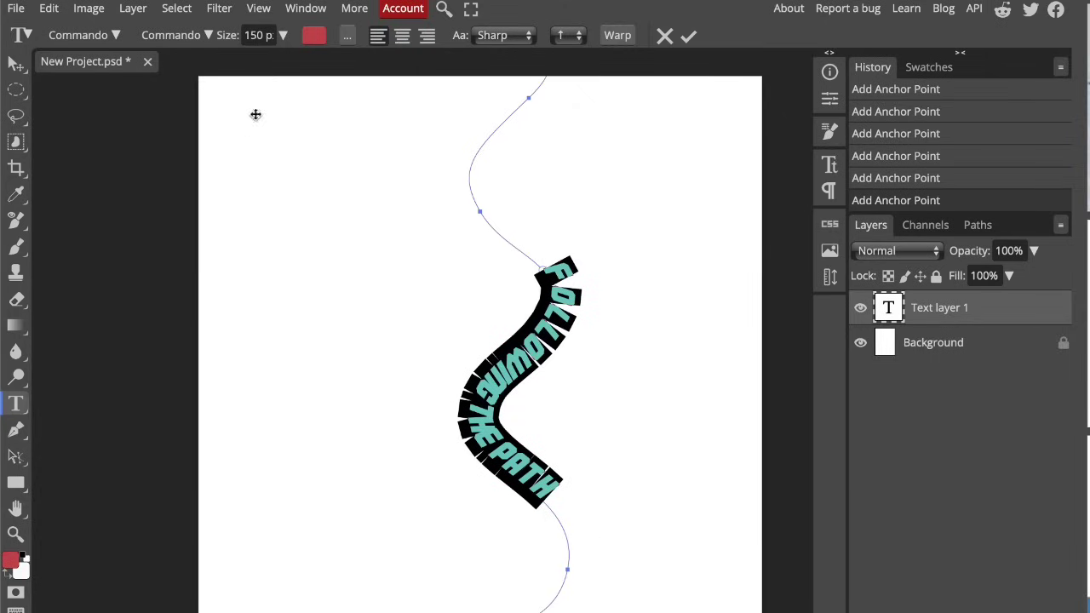
# - Colour the path text light blue (#3fbdd8) and commit it
pyautogui.click(314, 35)
pyautogui.moveTo(342, 235); pyautogui.dragTo(342, 255)
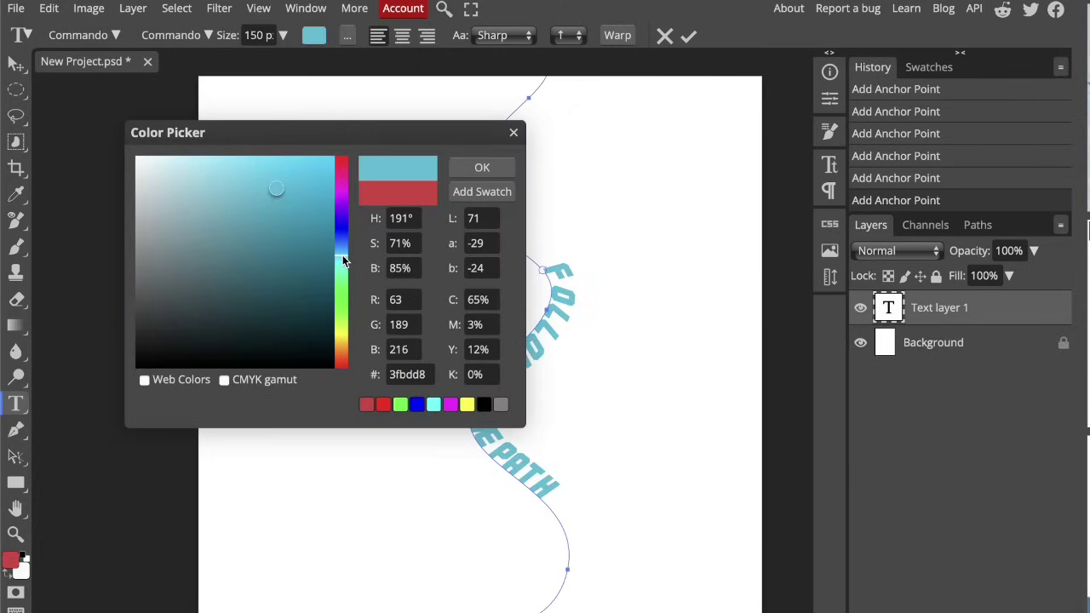
pyautogui.click(481, 168)
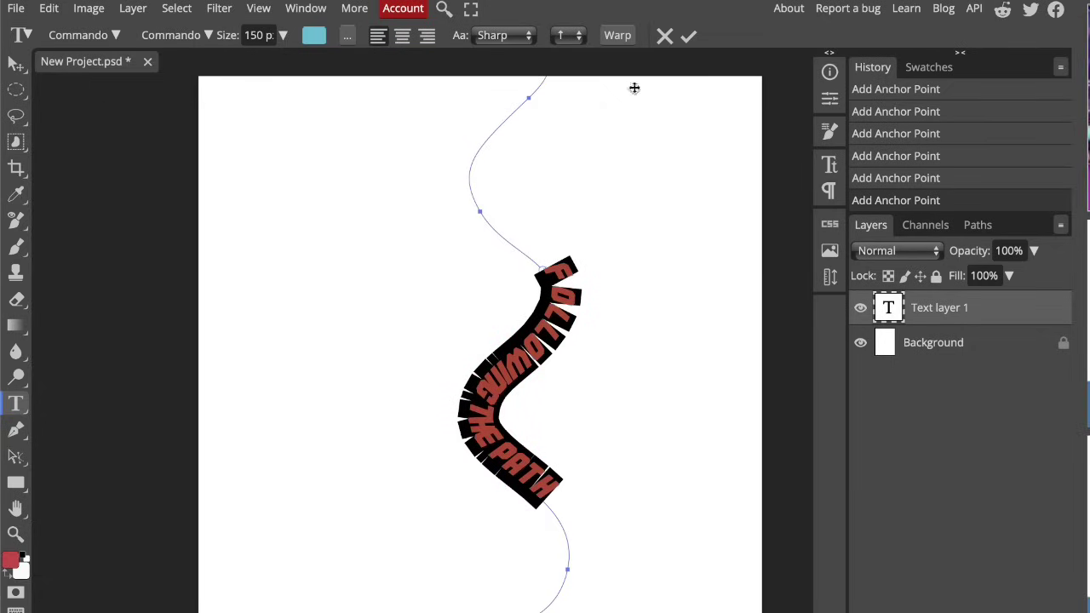
pyautogui.click(690, 37)
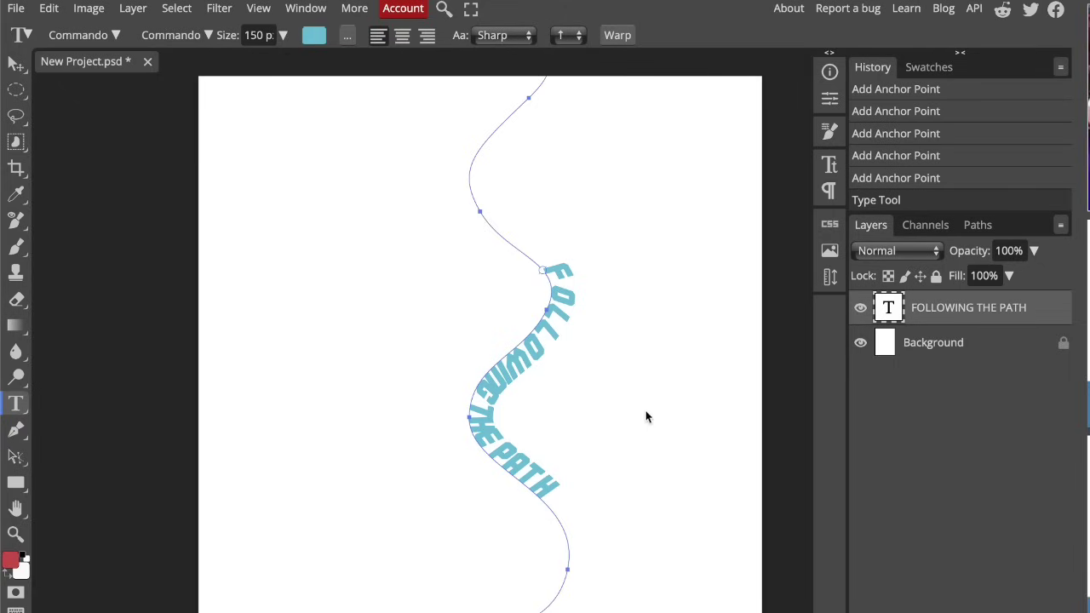
pyautogui.scroll(-2, 558, 461)
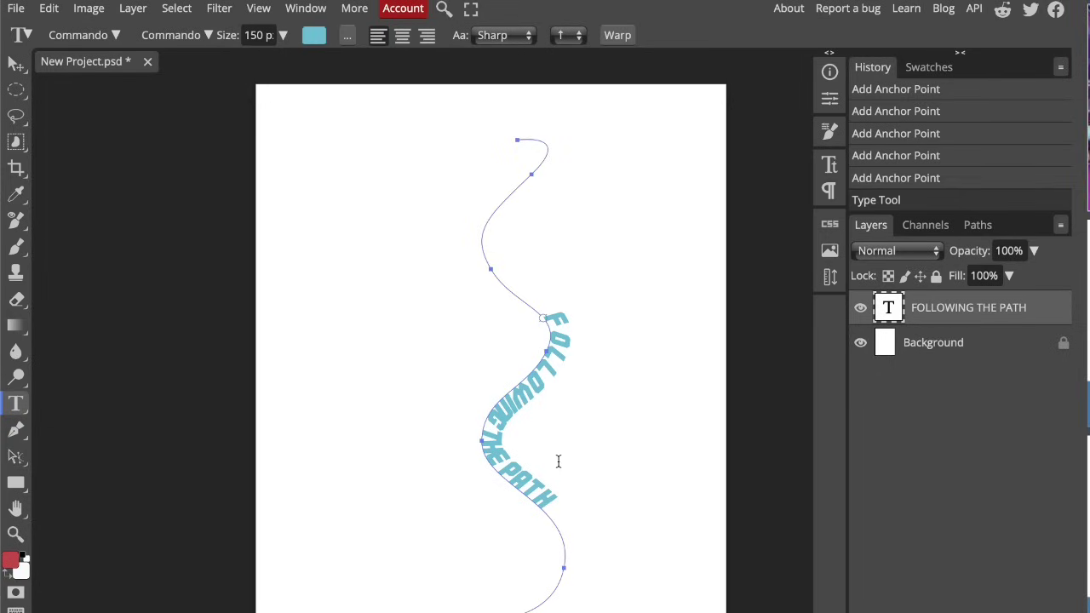
# - Slide the text's start point down onto the path's lower curve, then deselect the path
pyautogui.press('a')
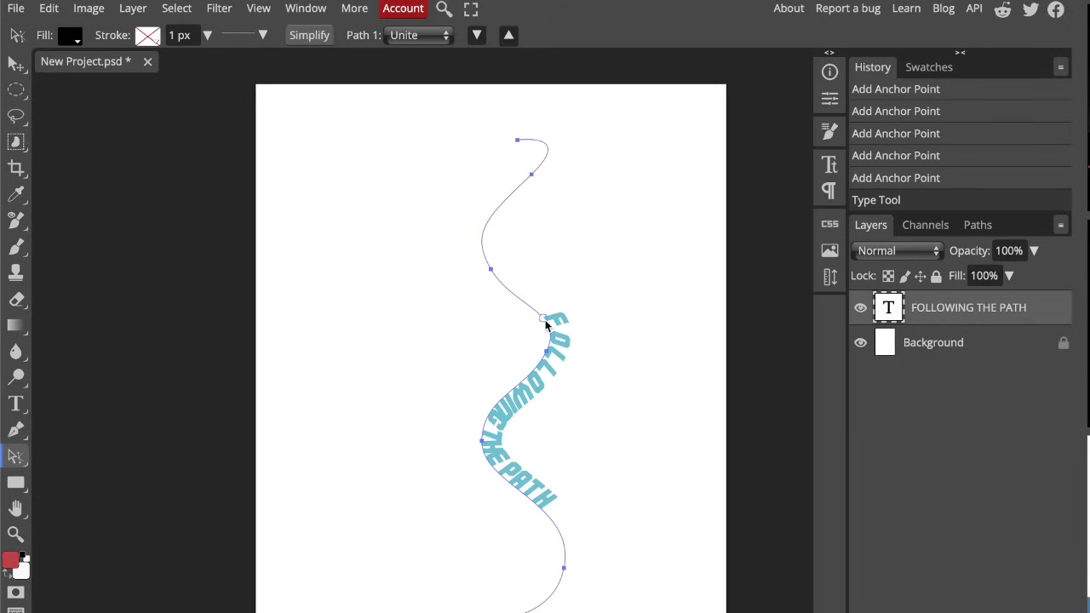
pyautogui.moveTo(546, 326); pyautogui.dragTo(534, 451)
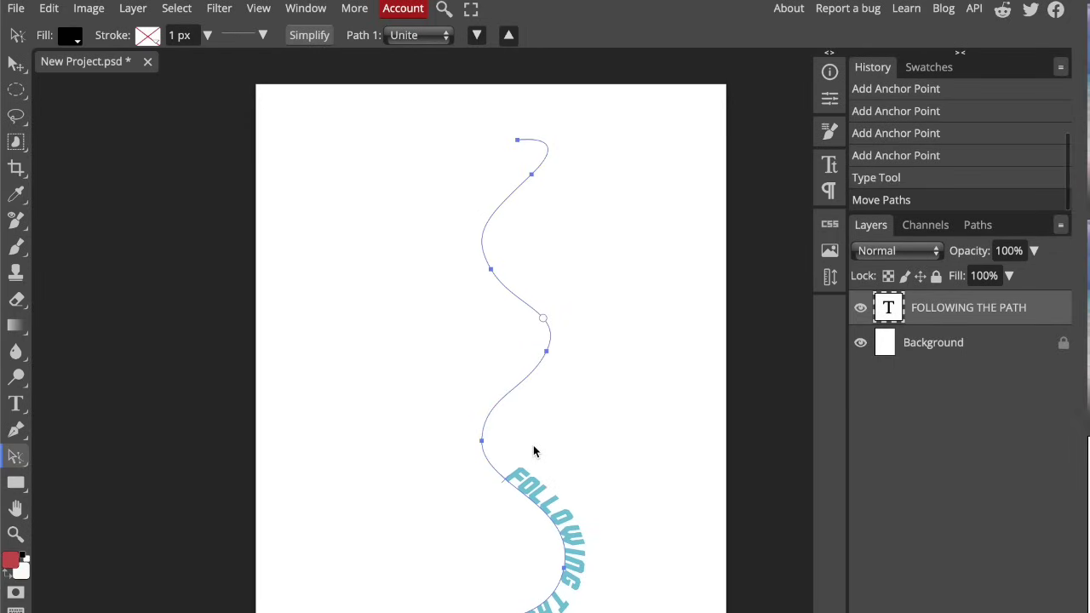
pyautogui.click(658, 194)
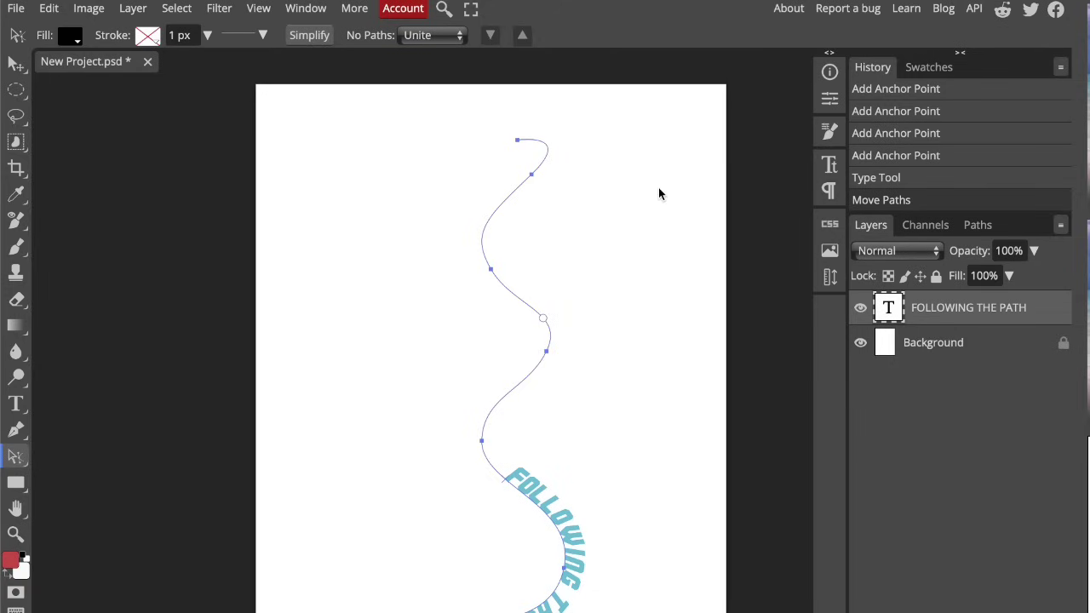
pyautogui.press('v')
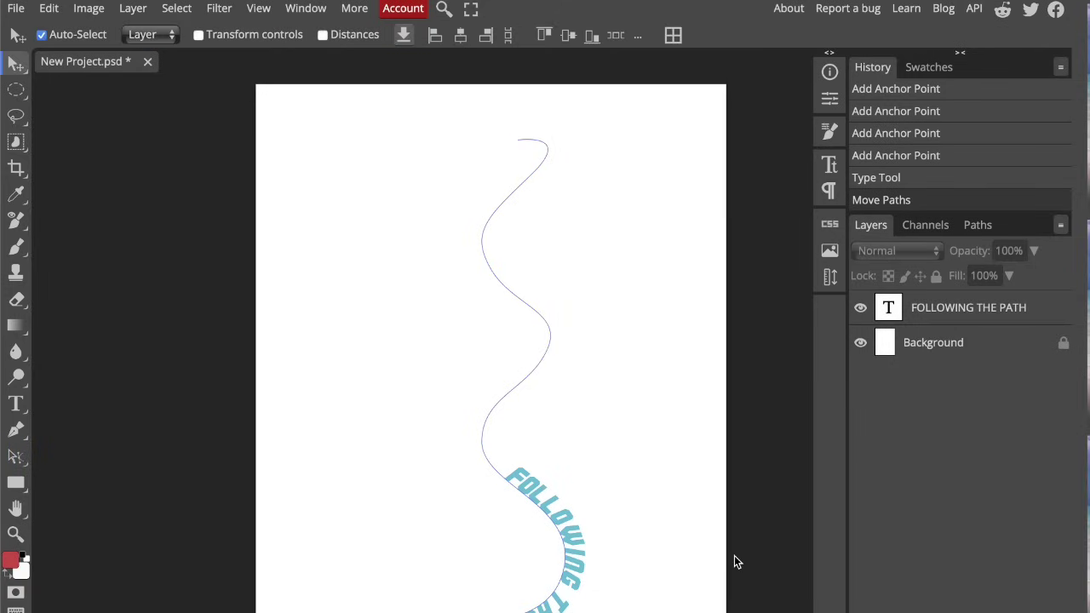